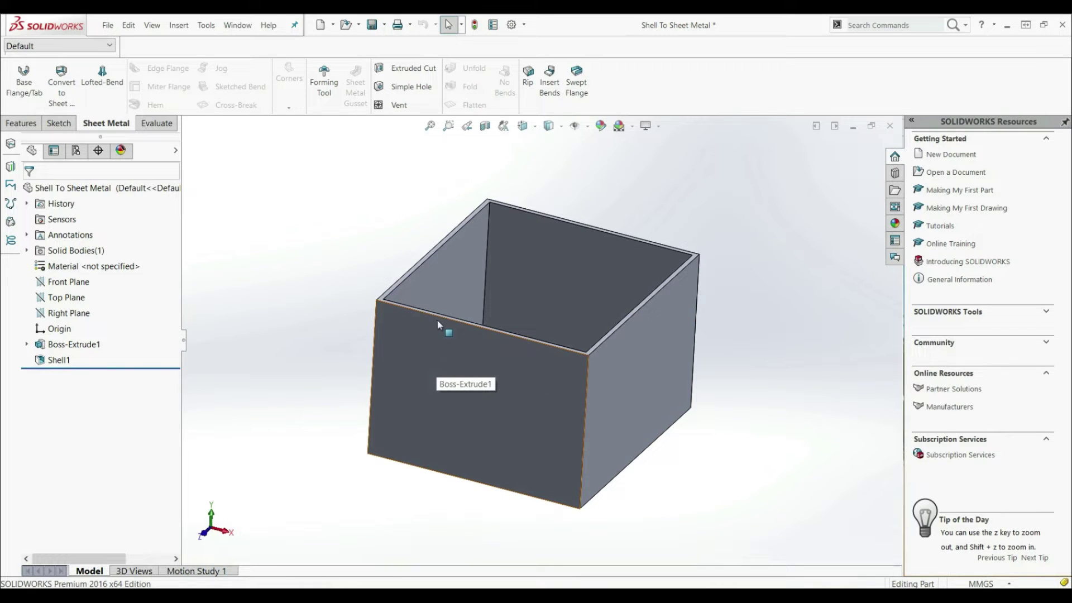
Step: Start an Insert Bends operation on the shelled box and set its outer bottom face as the fixed face
{"action": "middle_click_drag", "start_coordinate": [444, 320], "coordinate": [538, 387]}
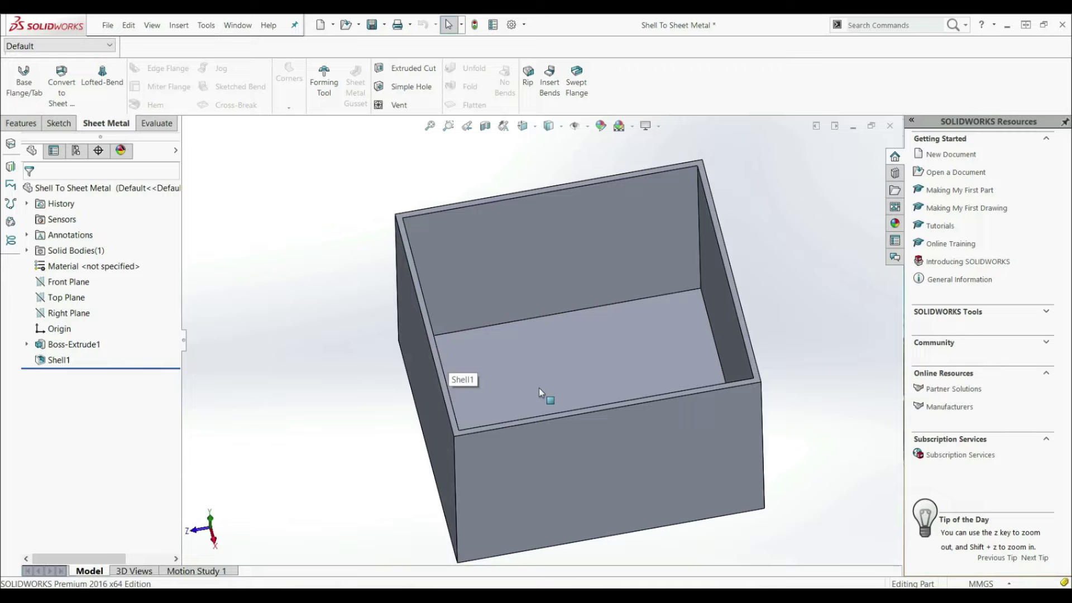
{"action": "middle_click_drag", "start_coordinate": [532, 408], "coordinate": [555, 404]}
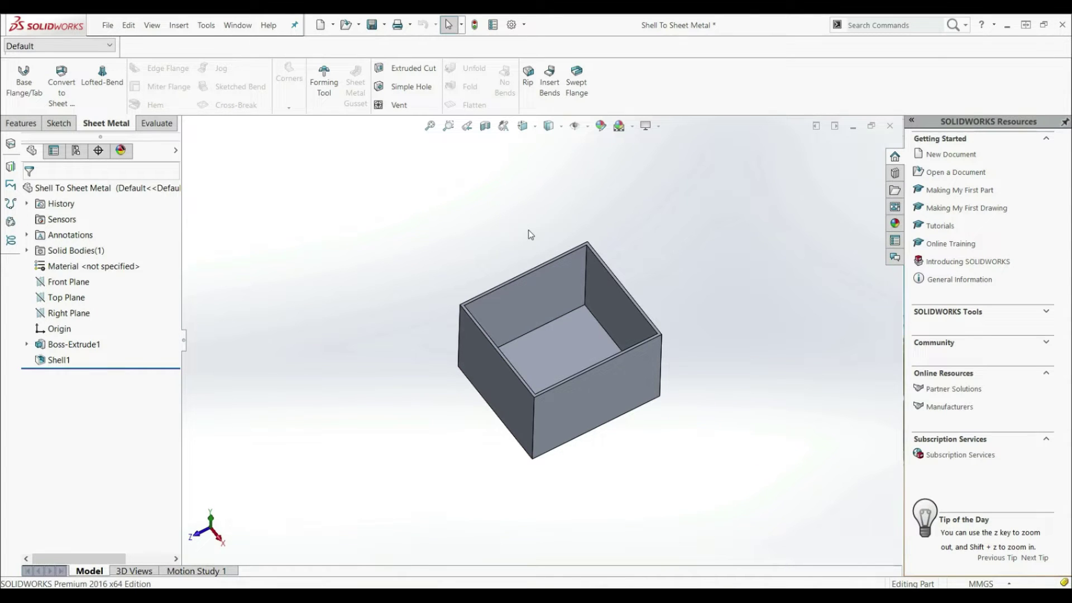
{"action": "left_click", "coordinate": [548, 92]}
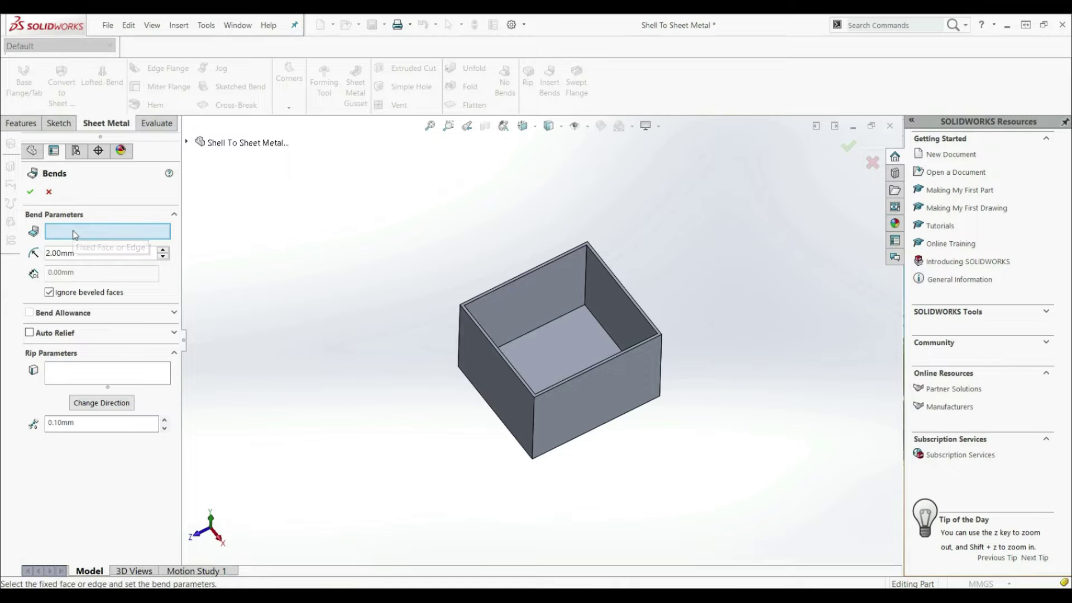
{"action": "middle_click_drag", "start_coordinate": [462, 426], "coordinate": [564, 364]}
{"action": "left_click", "coordinate": [479, 426]}
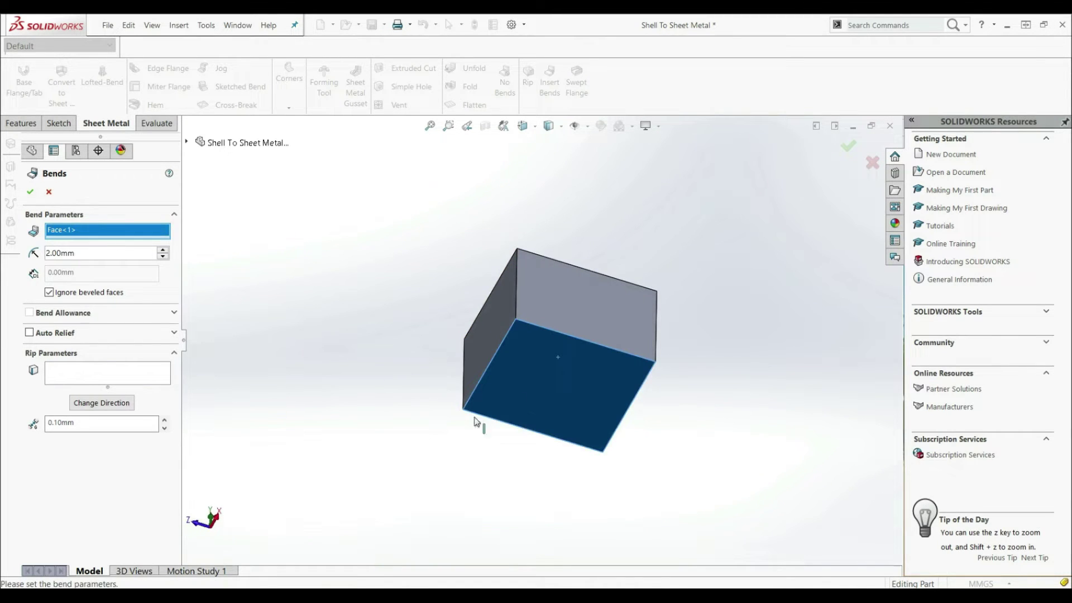
Step: Select the four vertical outer corner edges of the box as the edges to rip
{"action": "middle_click_drag", "start_coordinate": [546, 237], "coordinate": [560, 454]}
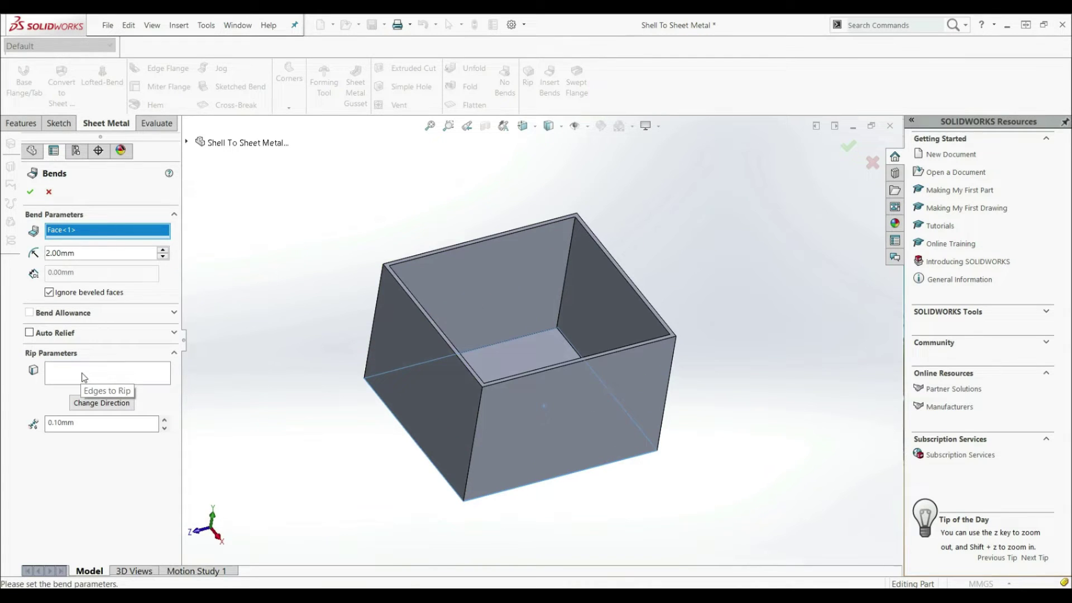
{"action": "left_click", "coordinate": [81, 373]}
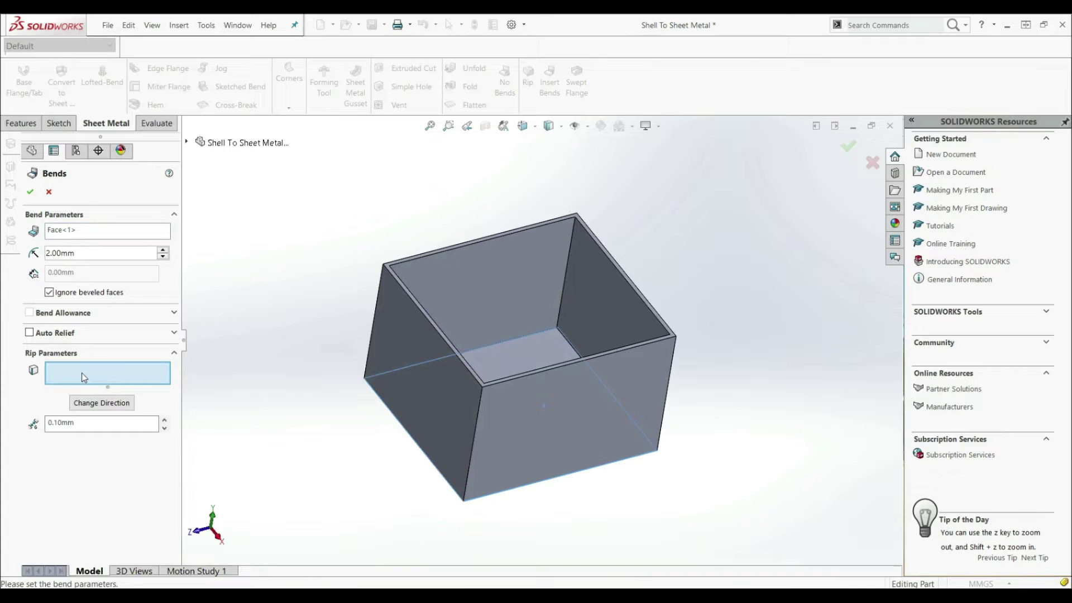
{"action": "left_click", "coordinate": [470, 461]}
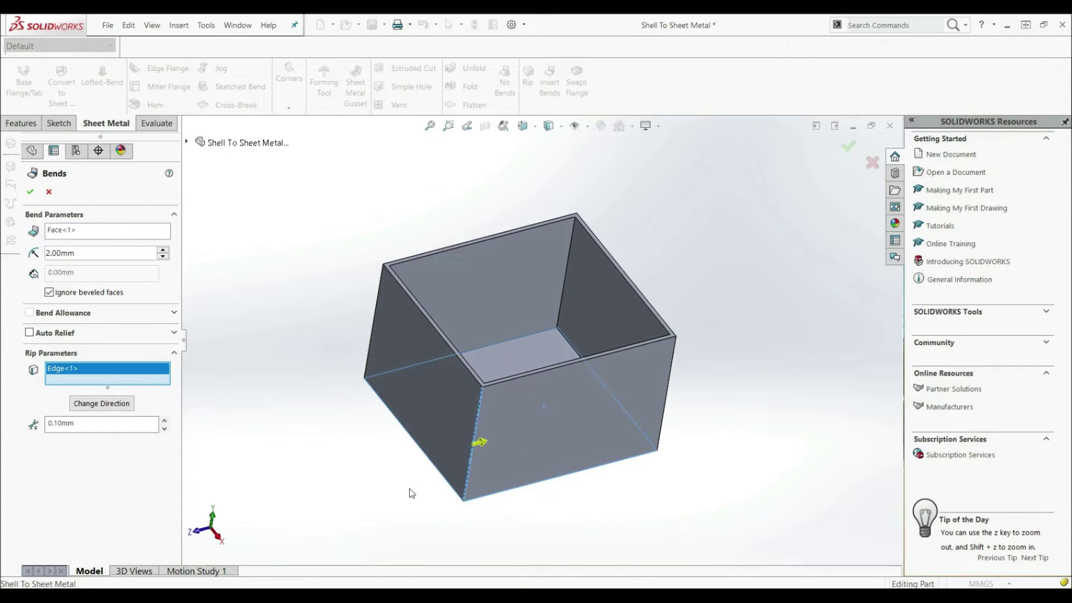
{"action": "left_click", "coordinate": [564, 278]}
{"action": "middle_click_drag", "start_coordinate": [487, 371], "coordinate": [469, 288]}
{"action": "scroll", "coordinate": [419, 471], "scroll_direction": "down", "scroll_amount": 5}
{"action": "scroll", "coordinate": [370, 459], "scroll_direction": "up", "scroll_amount": 5}
{"action": "middle_click_drag", "start_coordinate": [370, 460], "coordinate": [523, 396]}
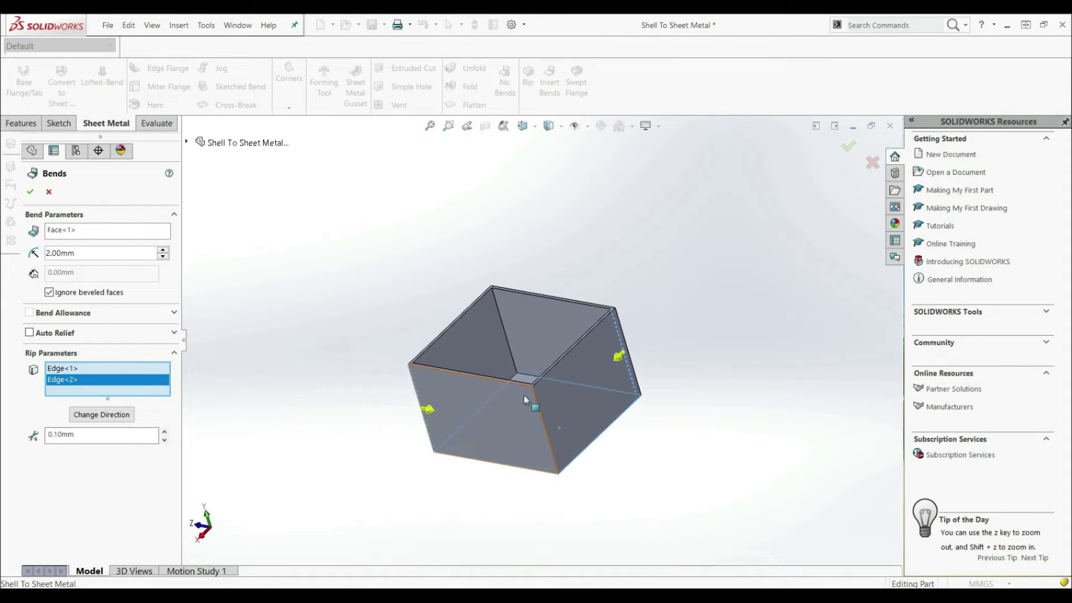
{"action": "left_click", "coordinate": [546, 427]}
{"action": "left_click", "coordinate": [501, 325]}
{"action": "middle_click_drag", "start_coordinate": [500, 324], "coordinate": [487, 452]}
{"action": "scroll", "coordinate": [561, 340], "scroll_direction": "down", "scroll_amount": 3}
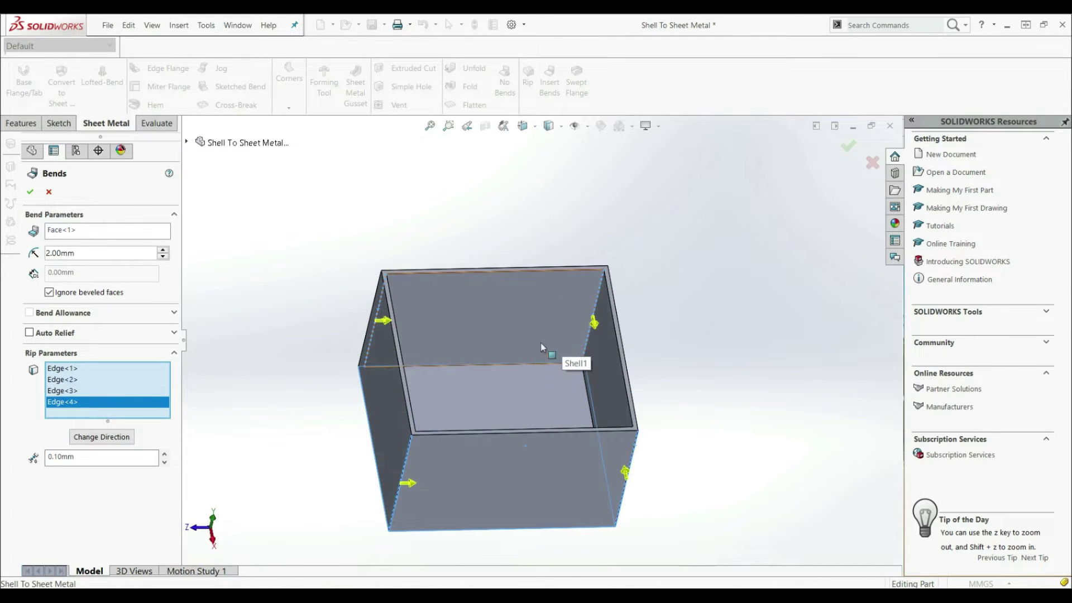
Step: Enable automatic bend relief and apply the bends to convert the box to sheet metal
{"action": "left_click", "coordinate": [65, 459]}
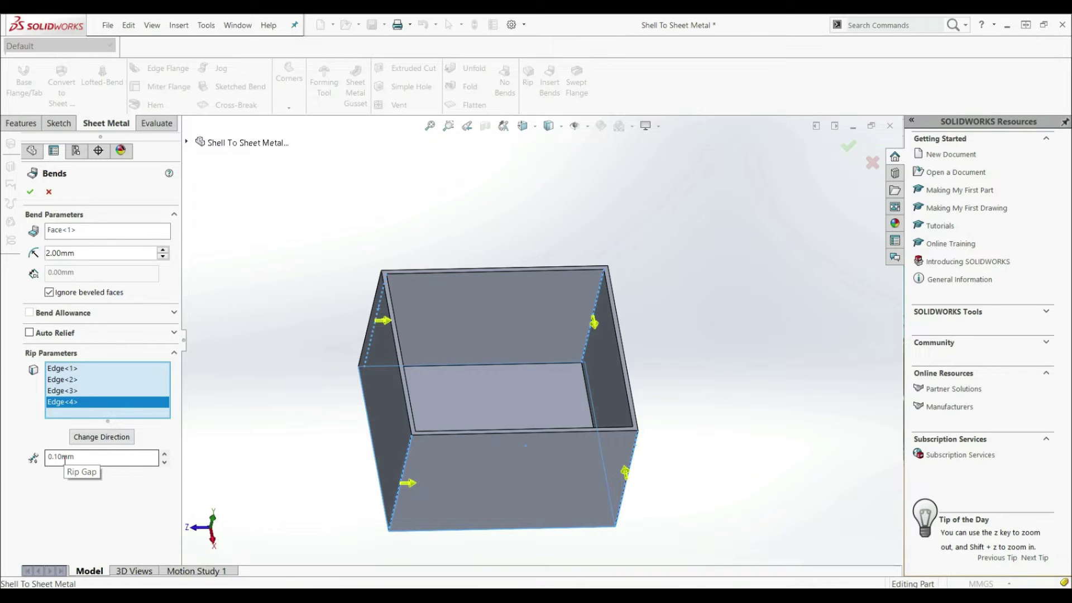
{"action": "left_click", "coordinate": [29, 332]}
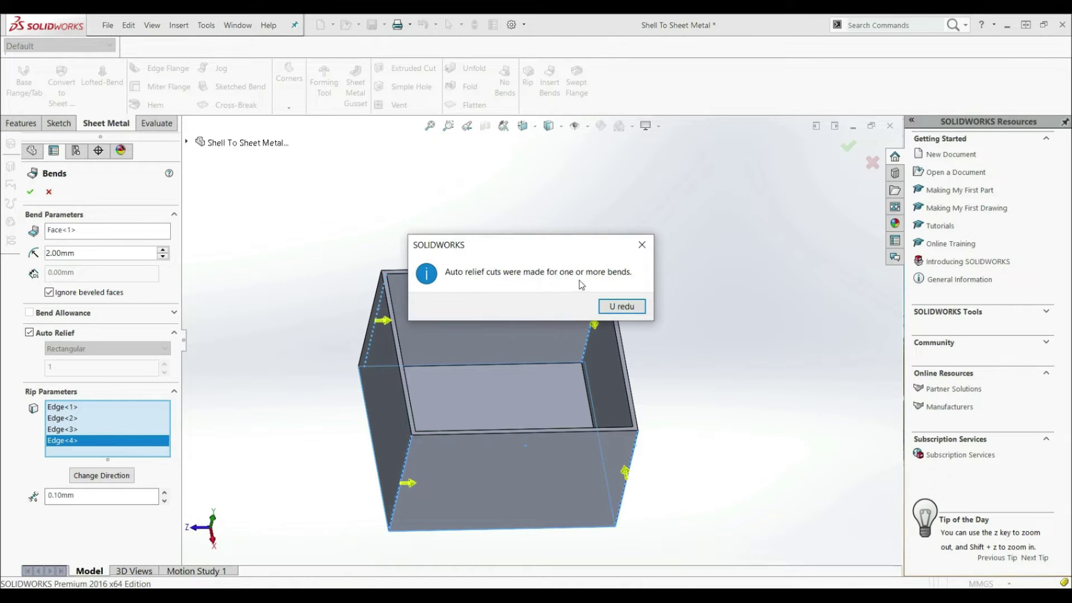
{"action": "left_click", "coordinate": [621, 306]}
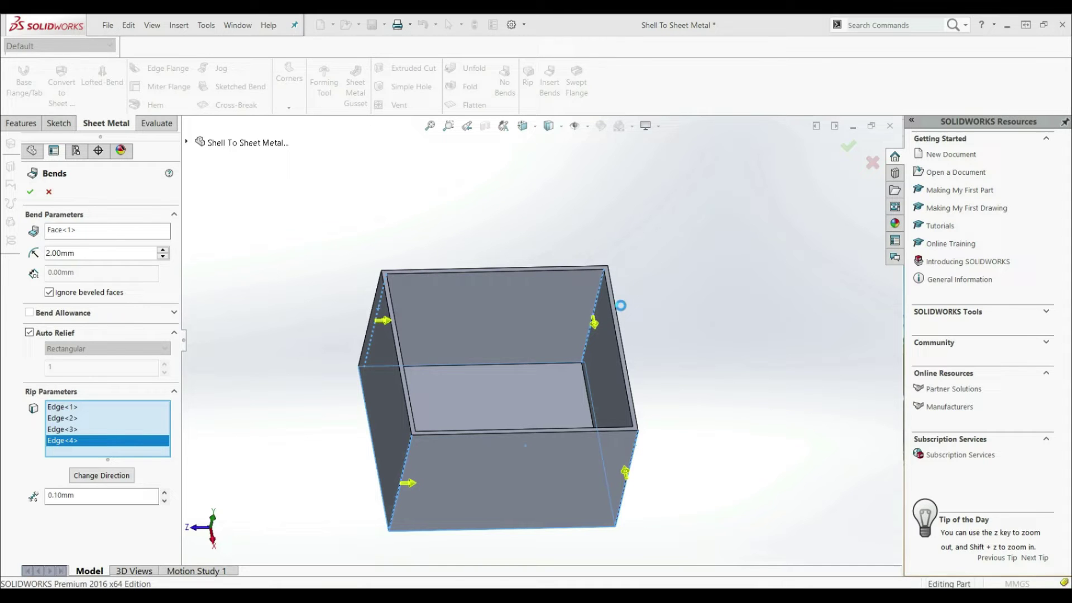
Step: Examine the ripped corners, bends and relief cuts of the converted box, both outside and inside
{"action": "middle_click_drag", "start_coordinate": [424, 443], "coordinate": [419, 332]}
{"action": "scroll", "coordinate": [416, 452], "scroll_direction": "down", "scroll_amount": 7}
{"action": "scroll", "coordinate": [464, 445], "scroll_direction": "up", "scroll_amount": 5}
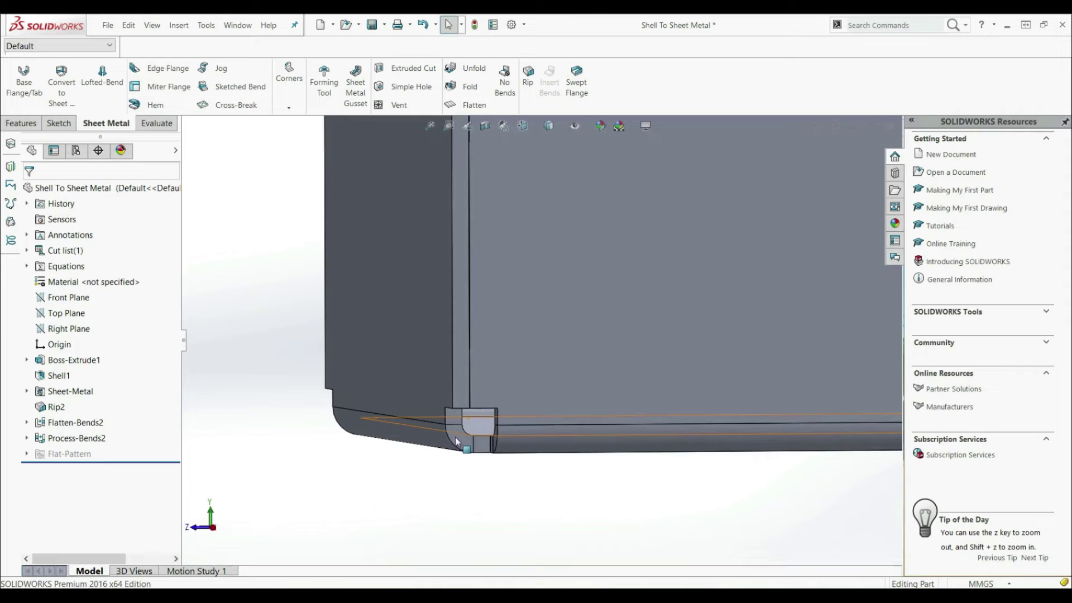
{"action": "middle_click_drag", "start_coordinate": [511, 193], "coordinate": [517, 262]}
{"action": "scroll", "coordinate": [518, 252], "scroll_direction": "down", "scroll_amount": 5}
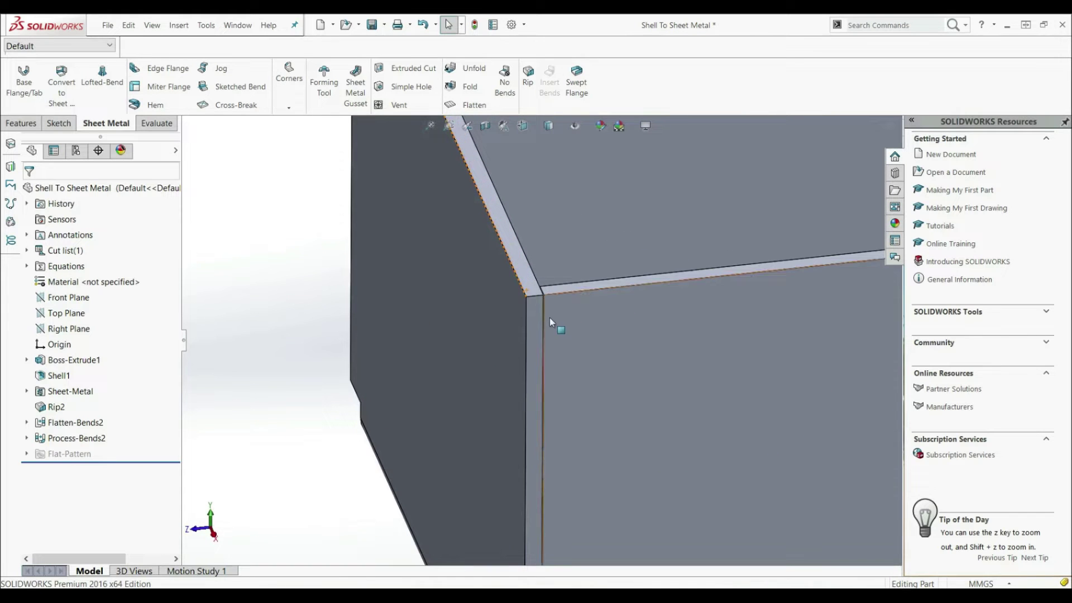
{"action": "scroll", "coordinate": [546, 302], "scroll_direction": "down", "scroll_amount": 5}
{"action": "middle_click_drag", "start_coordinate": [538, 306], "coordinate": [569, 358]}
{"action": "scroll", "coordinate": [580, 326], "scroll_direction": "up", "scroll_amount": 5}
{"action": "scroll", "coordinate": [586, 335], "scroll_direction": "down", "scroll_amount": 5}
{"action": "scroll", "coordinate": [558, 340], "scroll_direction": "up", "scroll_amount": 5}
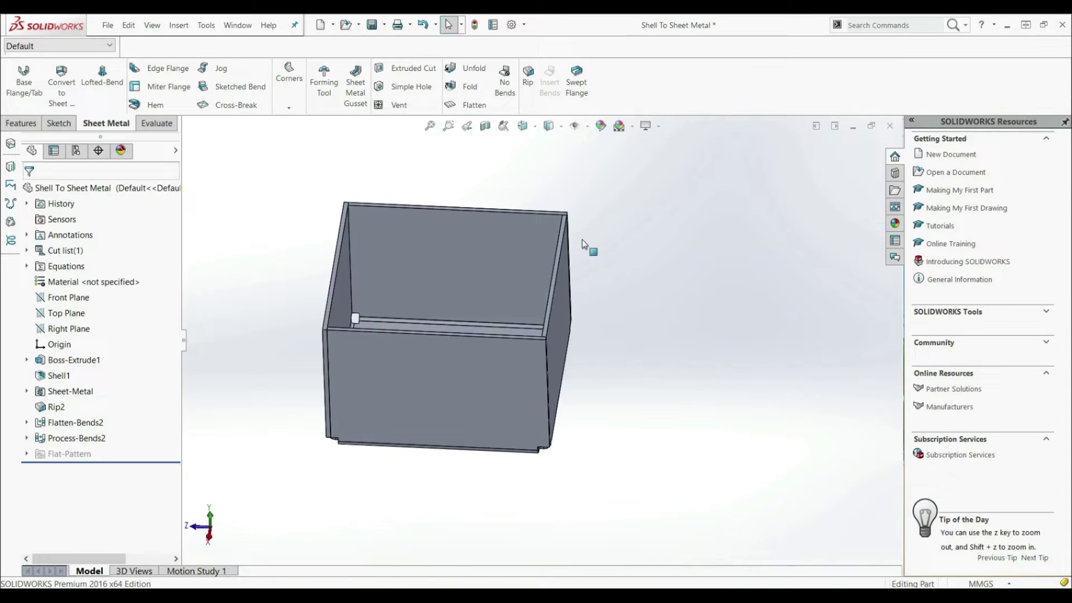
{"action": "scroll", "coordinate": [349, 359], "scroll_direction": "down", "scroll_amount": 3}
{"action": "scroll", "coordinate": [481, 306], "scroll_direction": "up", "scroll_amount": 3}
{"action": "middle_click_drag", "start_coordinate": [480, 306], "coordinate": [534, 338]}
{"action": "scroll", "coordinate": [488, 426], "scroll_direction": "down", "scroll_amount": 5}
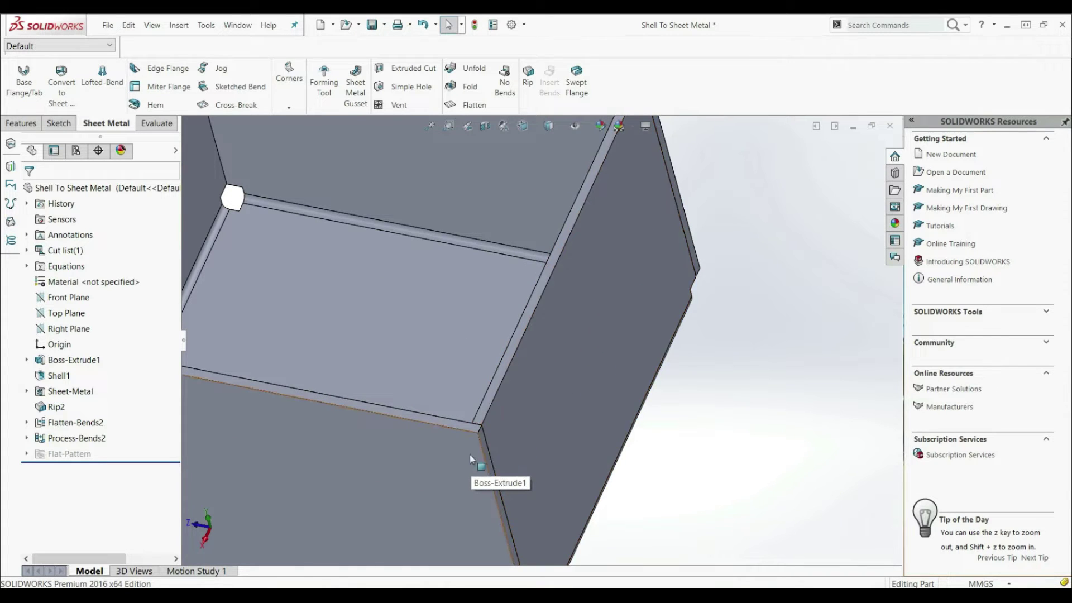
{"action": "scroll", "coordinate": [486, 441], "scroll_direction": "up", "scroll_amount": 6}
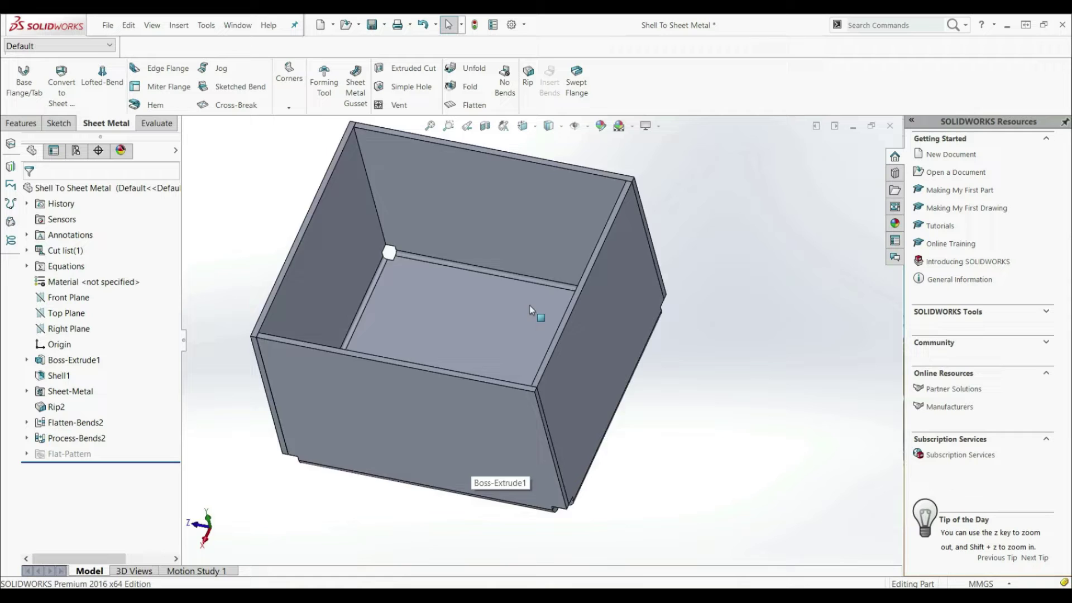
{"action": "scroll", "coordinate": [504, 255], "scroll_direction": "up", "scroll_amount": 2}
{"action": "scroll", "coordinate": [498, 269], "scroll_direction": "down", "scroll_amount": 3}
{"action": "scroll", "coordinate": [517, 334], "scroll_direction": "down", "scroll_amount": 2}
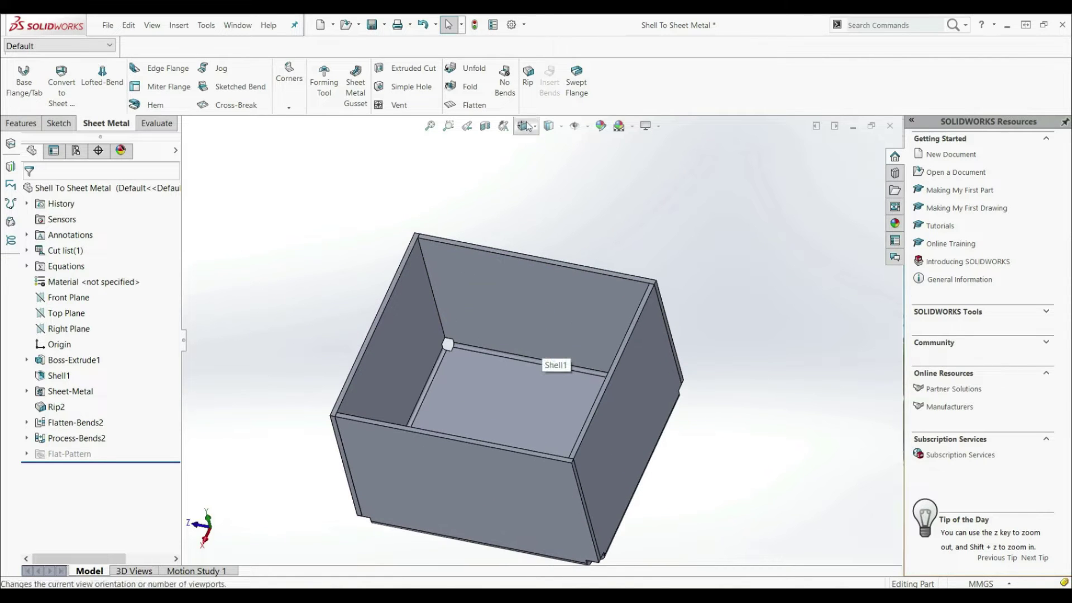
Step: Flatten the sheet metal box to view its flat pattern
{"action": "left_click", "coordinate": [472, 106]}
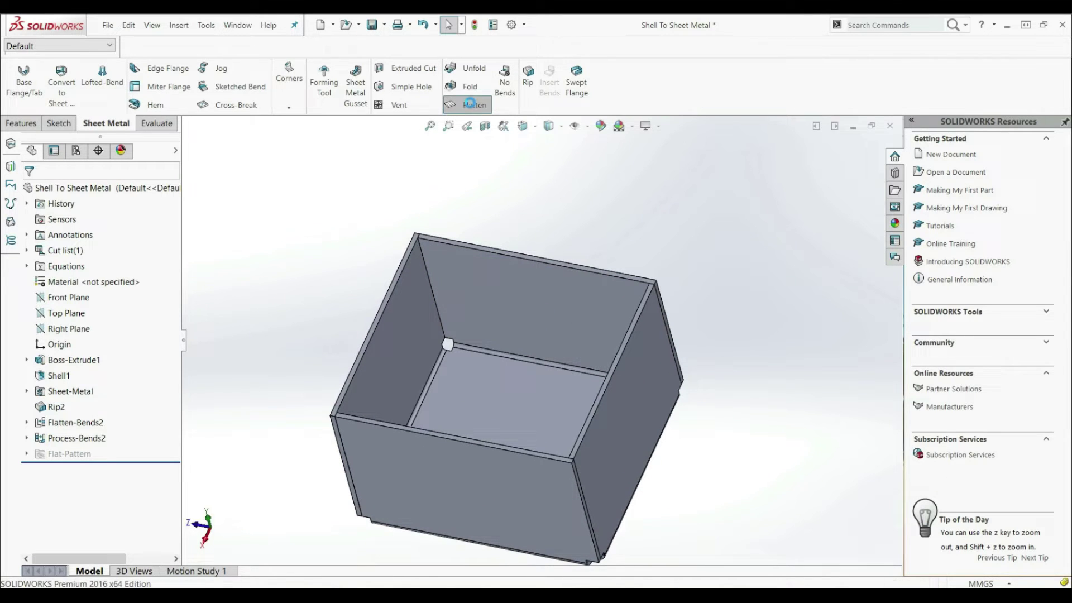
{"action": "scroll", "coordinate": [533, 345], "scroll_direction": "up", "scroll_amount": 4}
{"action": "middle_click_drag", "start_coordinate": [551, 390], "coordinate": [544, 436]}
{"action": "scroll", "coordinate": [539, 431], "scroll_direction": "down", "scroll_amount": 1}
{"action": "scroll", "coordinate": [540, 410], "scroll_direction": "down", "scroll_amount": 2}
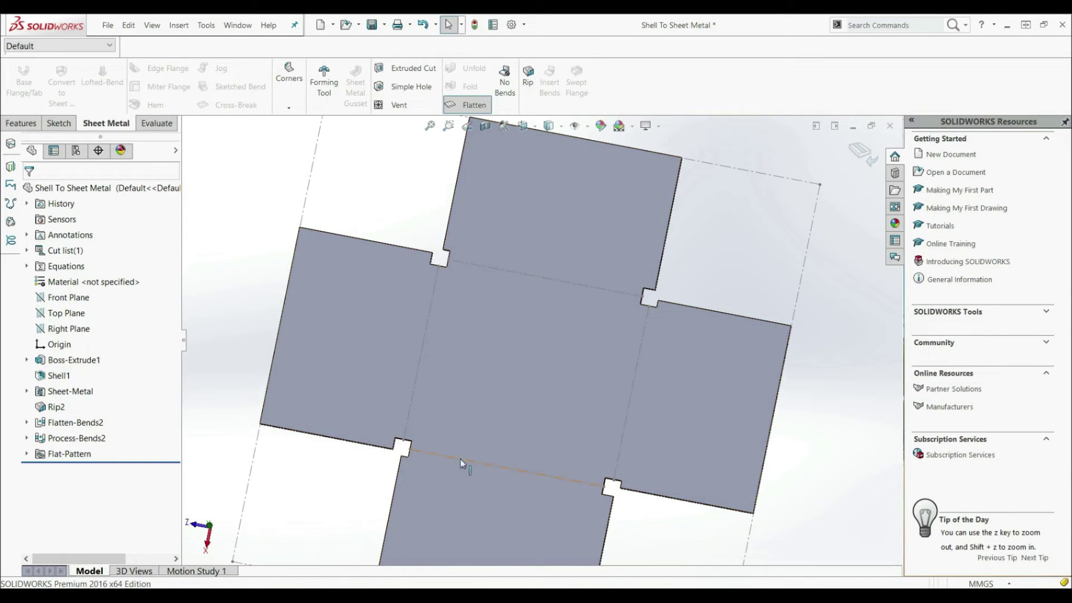
Step: Check the bend lines around the base in the flat pattern, and return the part to its folded state
{"action": "left_click", "coordinate": [624, 421]}
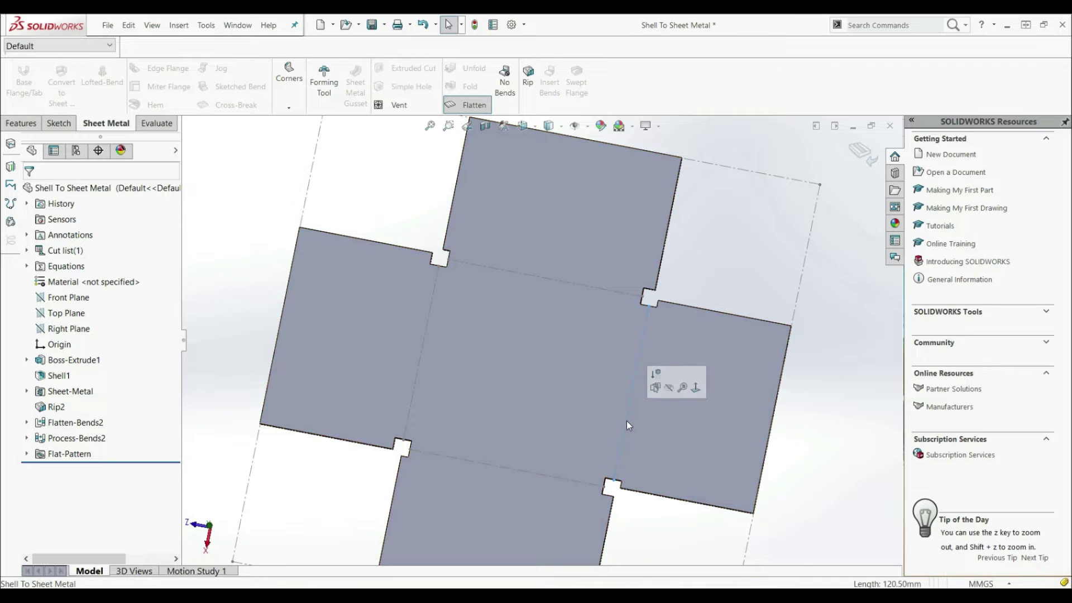
{"action": "left_click", "coordinate": [575, 283]}
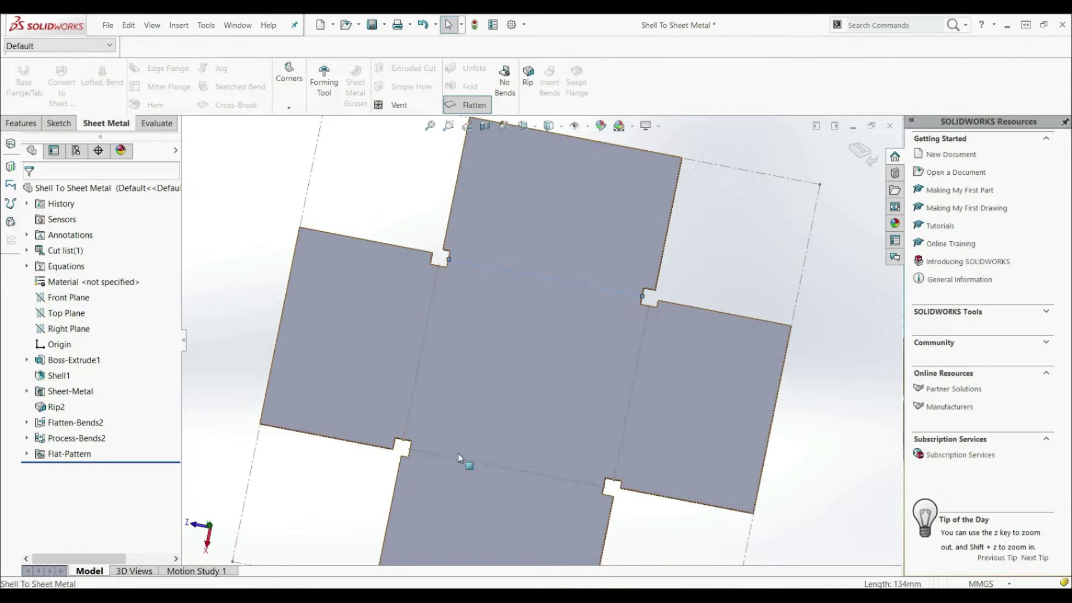
{"action": "scroll", "coordinate": [464, 460], "scroll_direction": "up", "scroll_amount": 5}
{"action": "left_click", "coordinate": [456, 512]}
{"action": "middle_click_drag", "start_coordinate": [457, 512], "coordinate": [424, 450]}
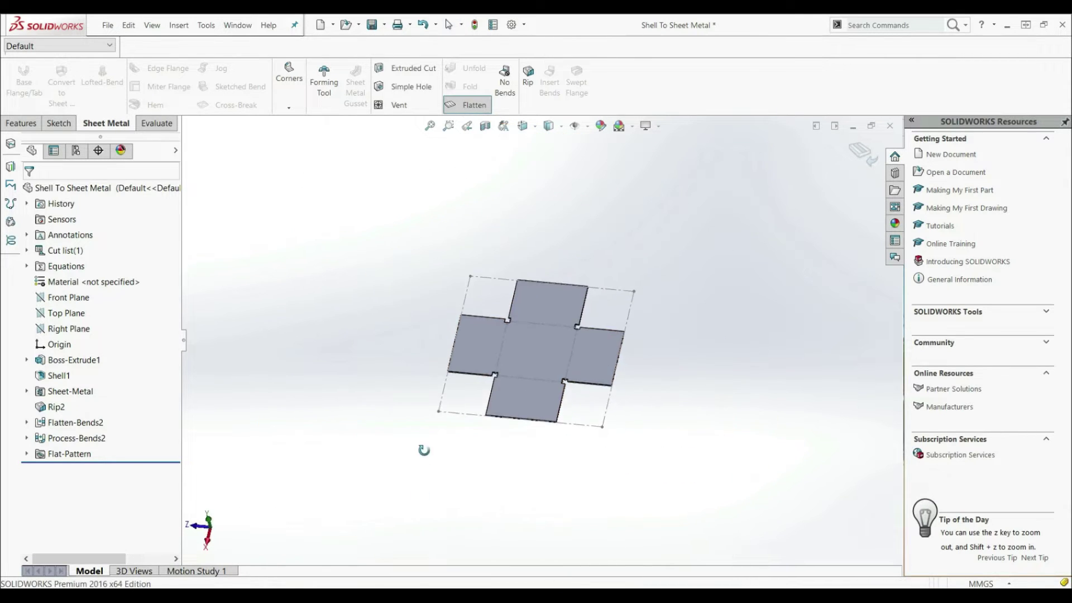
{"action": "left_click", "coordinate": [474, 105]}
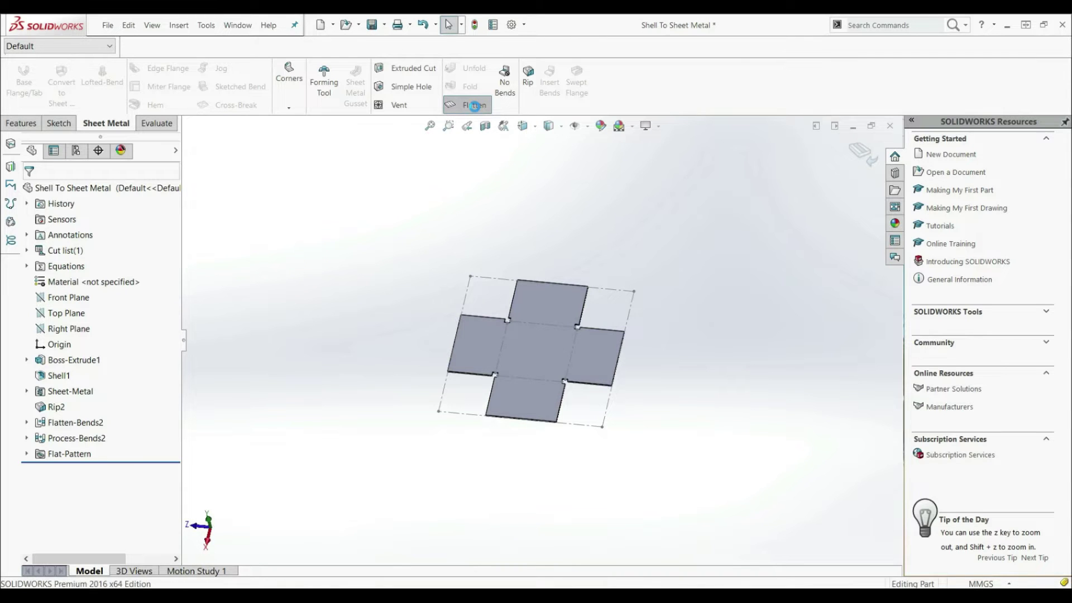
{"action": "scroll", "coordinate": [555, 370], "scroll_direction": "down", "scroll_amount": 7}
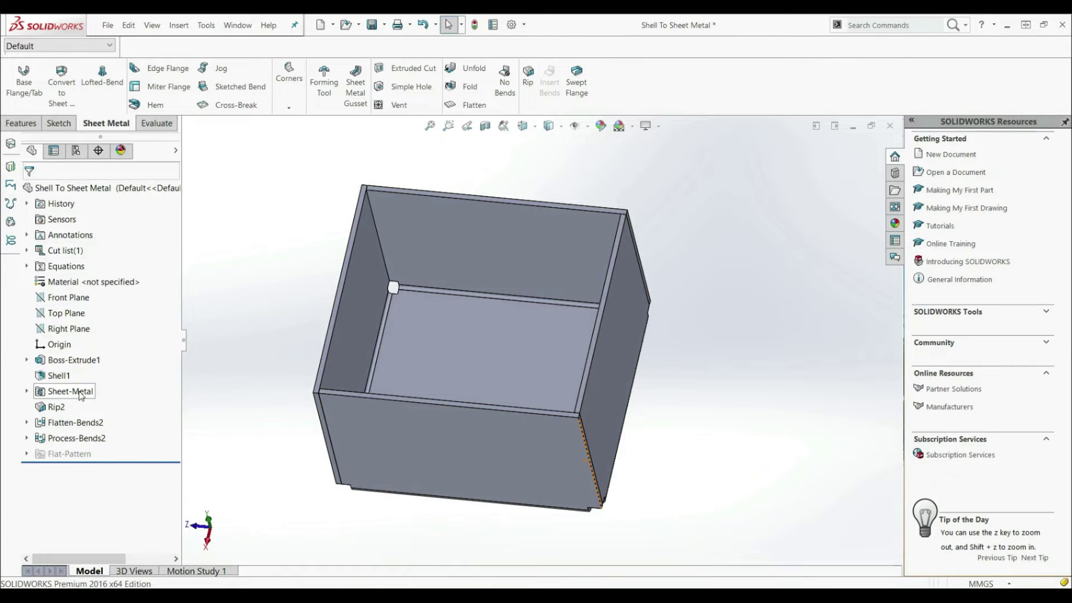
Step: Open the Rip2 feature for editing, review its edges and gap, and close it without changes
{"action": "left_click", "coordinate": [55, 408]}
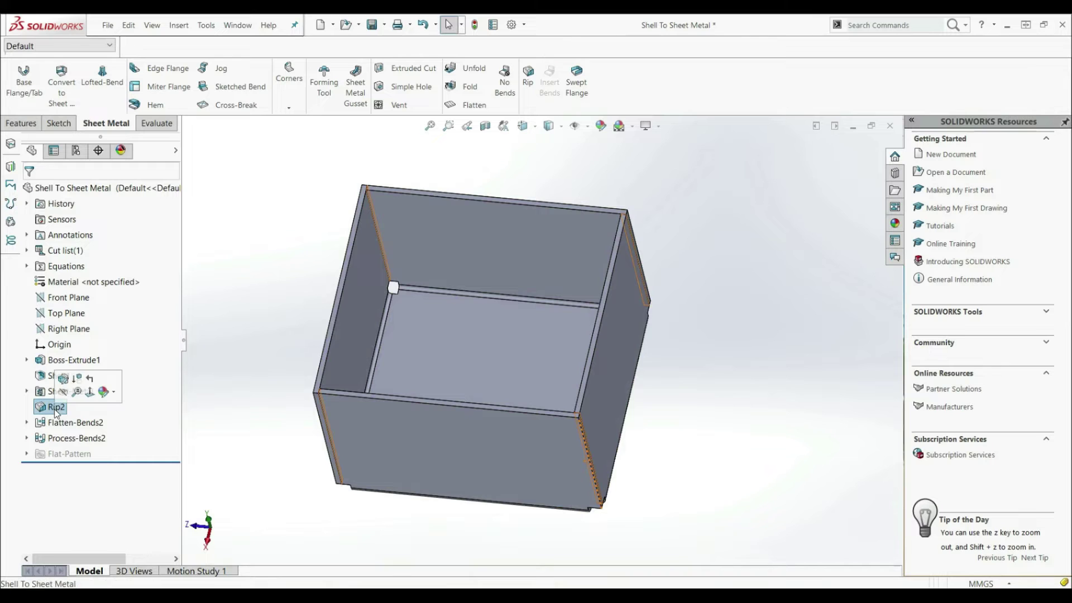
{"action": "left_click", "coordinate": [65, 378]}
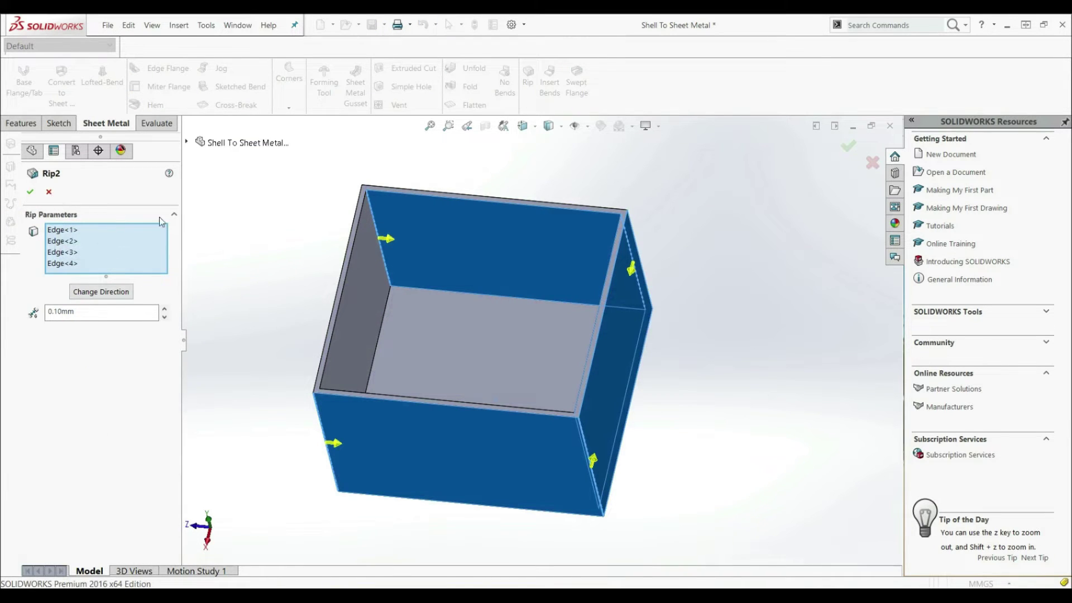
{"action": "left_click", "coordinate": [30, 191]}
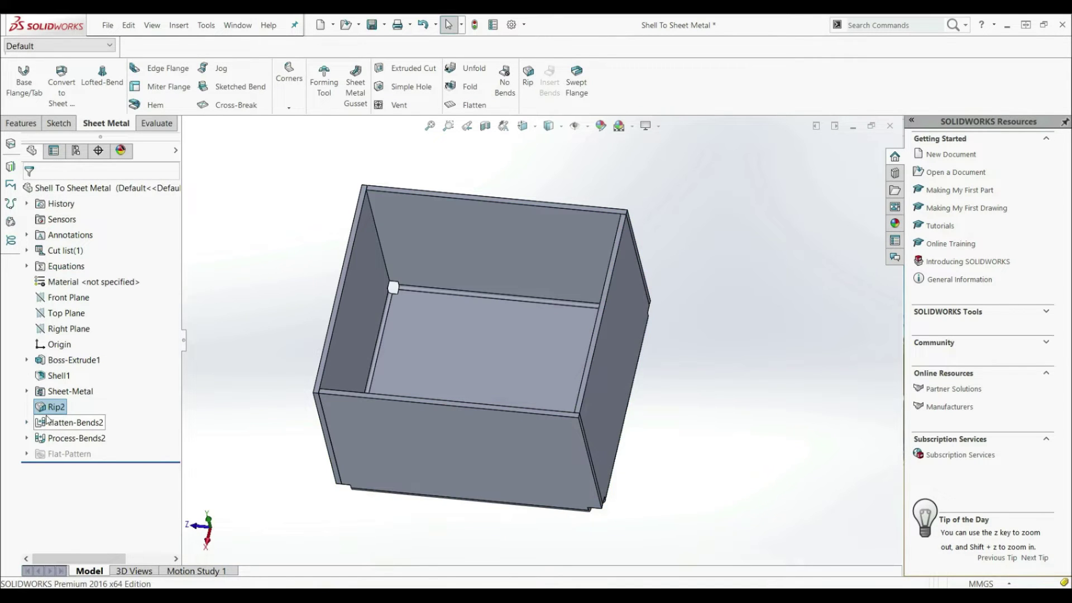
Step: Expand Flatten-Bends2 and highlight SharpBend5 through SharpBend8 one by one to identify each bend
{"action": "left_click", "coordinate": [27, 423]}
{"action": "left_click", "coordinate": [74, 456]}
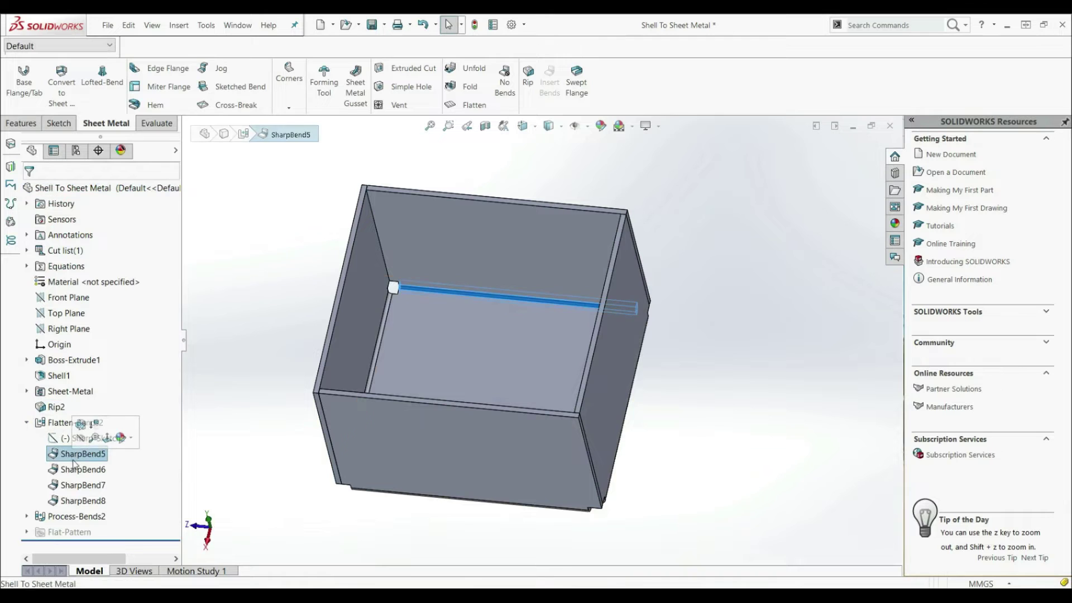
{"action": "left_click", "coordinate": [75, 469]}
{"action": "left_click", "coordinate": [77, 485]}
{"action": "left_click", "coordinate": [80, 501]}
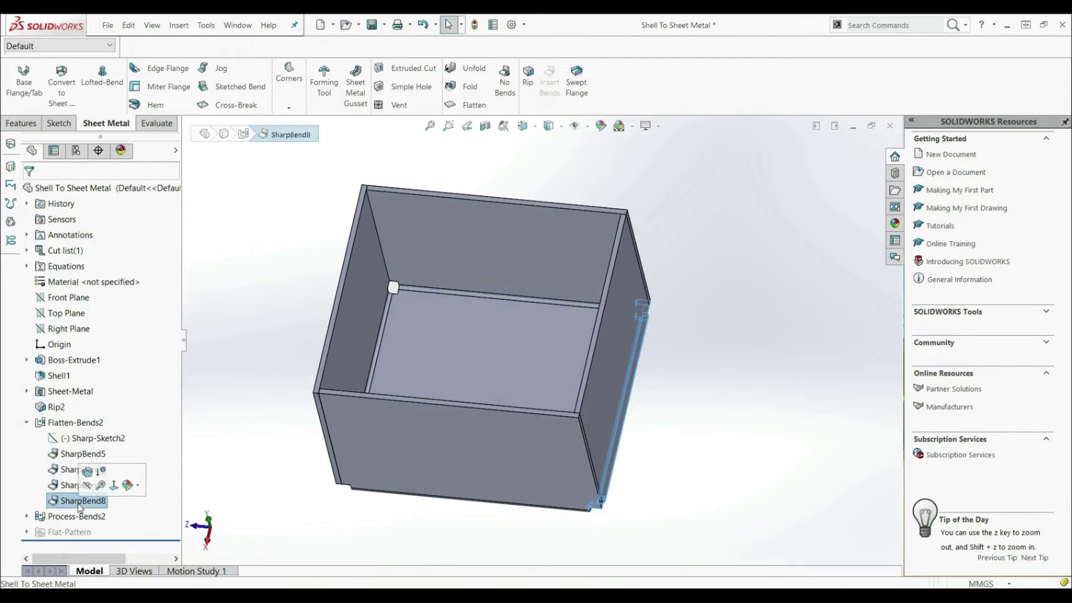
Step: Edit Flatten-Bends2 to stop using the default radius and set the bend radius to 3 mm
{"action": "left_click", "coordinate": [66, 424]}
{"action": "left_click", "coordinate": [72, 390]}
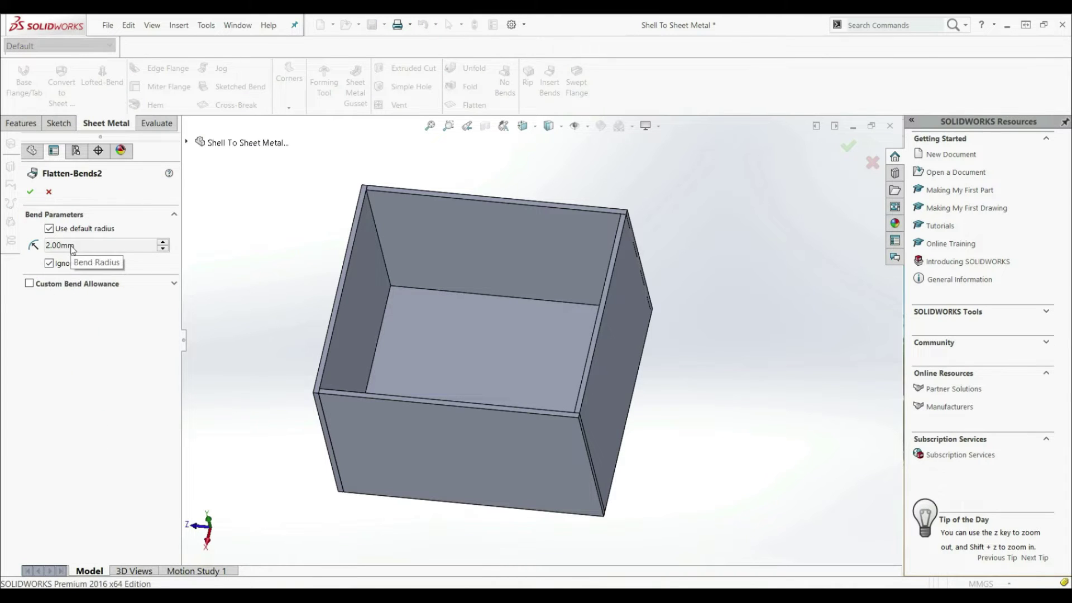
{"action": "left_click", "coordinate": [49, 228]}
{"action": "double_click", "coordinate": [77, 248]}
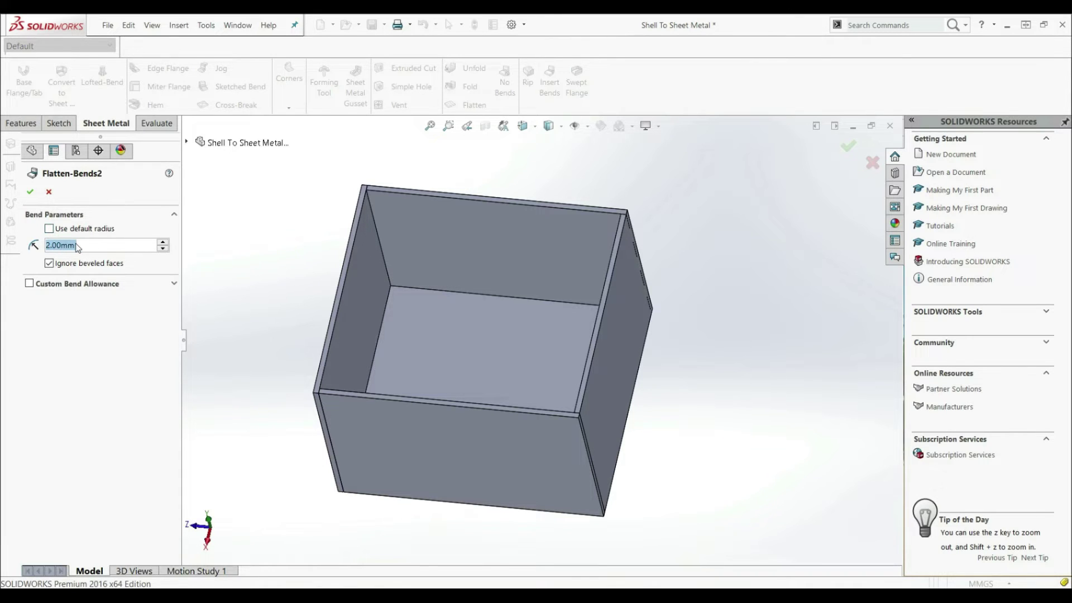
{"action": "type", "text": "3"}
{"action": "key", "text": "Return"}
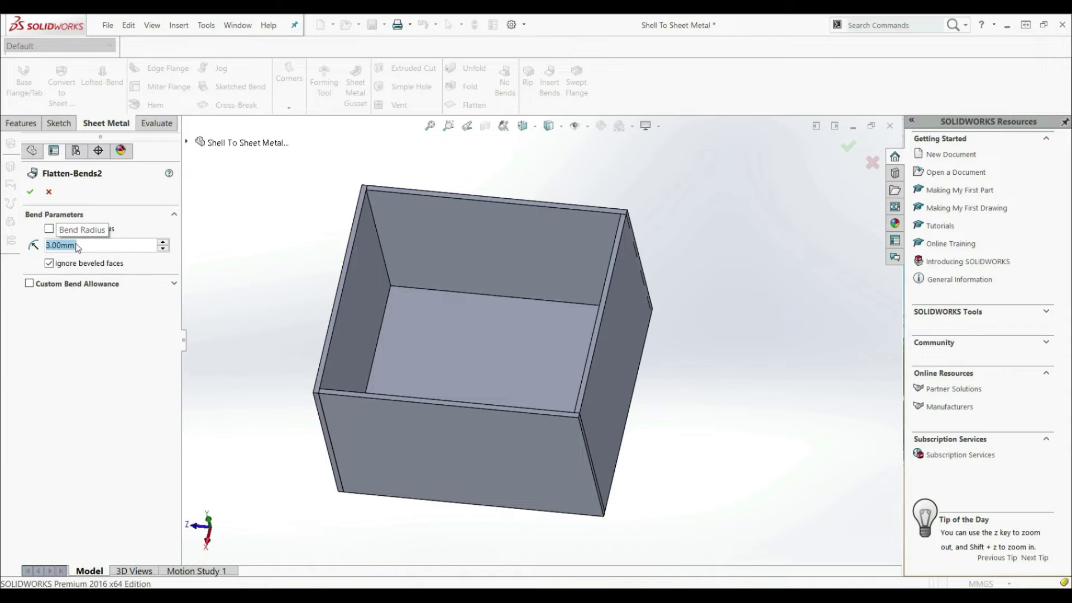
{"action": "left_click", "coordinate": [29, 193]}
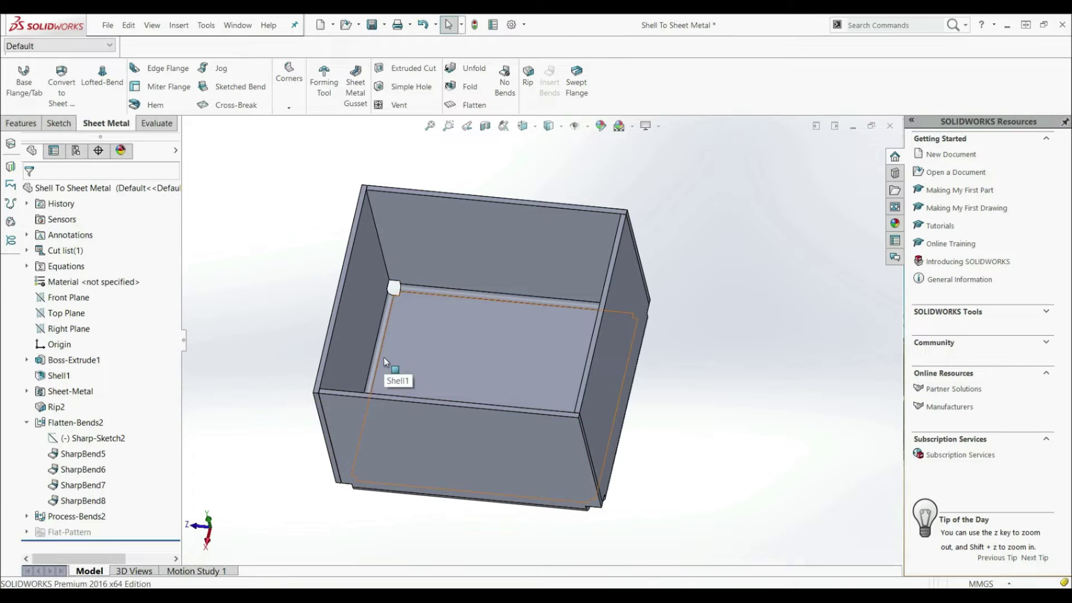
Step: Measure the radius of the curved bend edge at the relief cut in the box's inner corner
{"action": "scroll", "coordinate": [413, 288], "scroll_direction": "down", "scroll_amount": 5}
{"action": "left_click", "coordinate": [156, 123]}
{"action": "left_click", "coordinate": [52, 75]}
{"action": "left_click", "coordinate": [393, 306]}
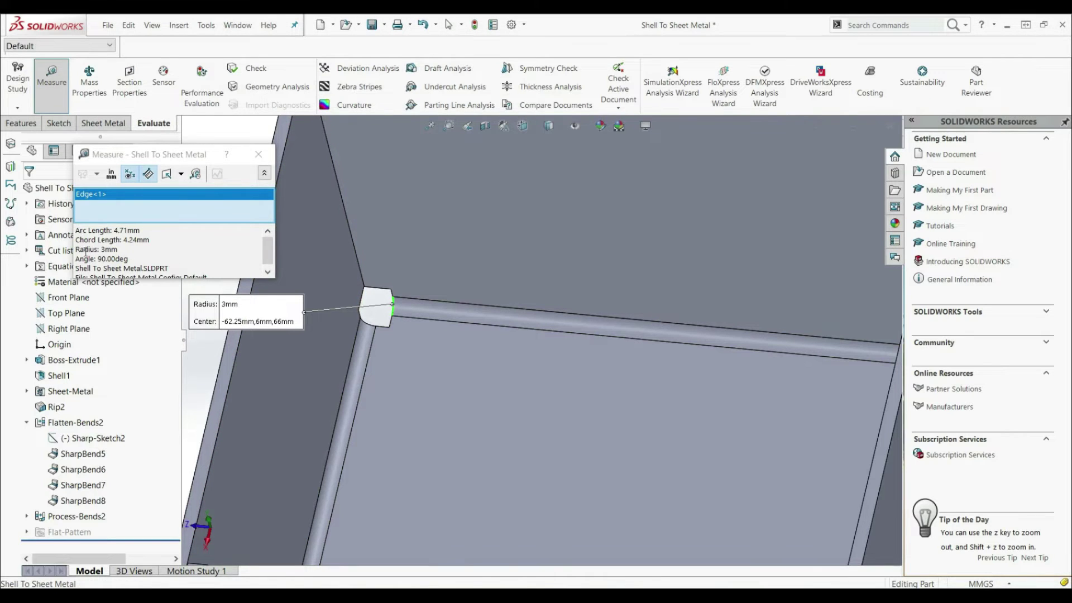
Step: Highlight the radius reading of the measured bend edge, then close the measurement and show the whole box
{"action": "left_click_drag", "start_coordinate": [123, 252], "coordinate": [81, 250]}
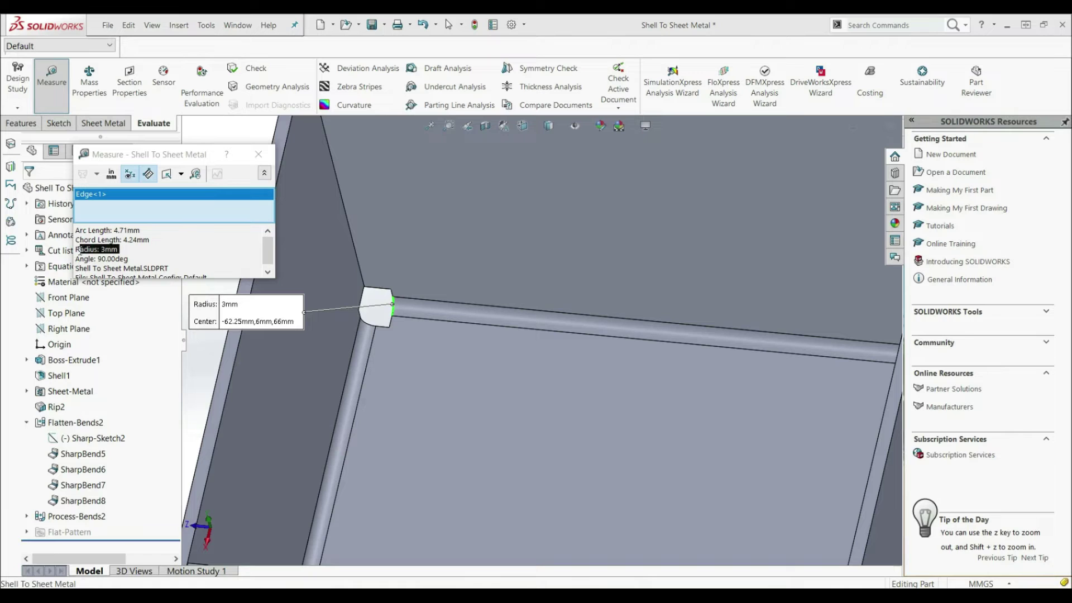
{"action": "left_click", "coordinate": [258, 154]}
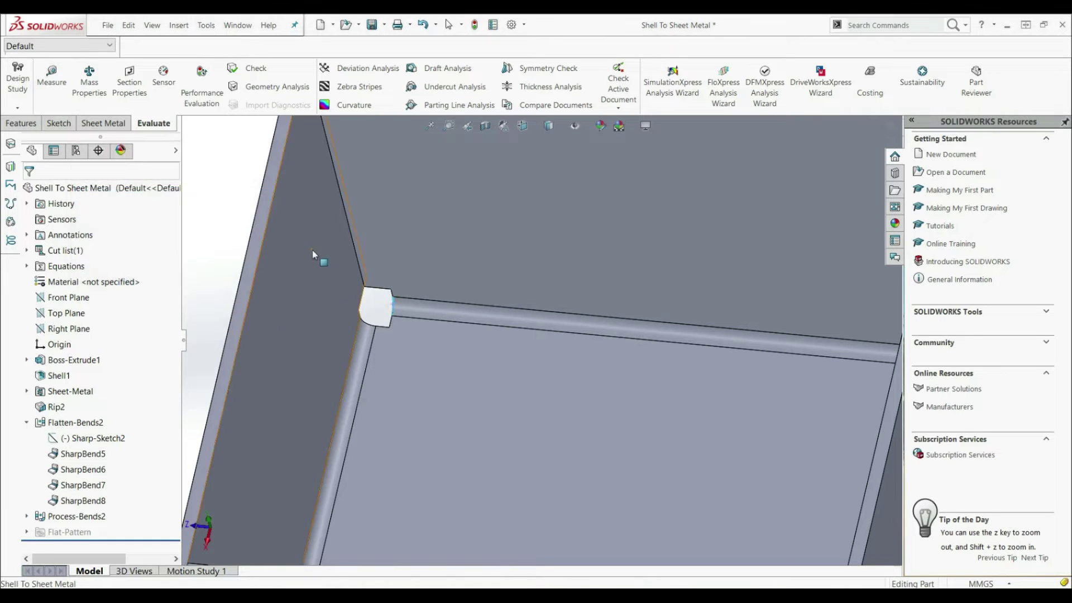
{"action": "key", "text": "f"}
{"action": "scroll", "coordinate": [685, 391], "scroll_direction": "down", "scroll_amount": 3}
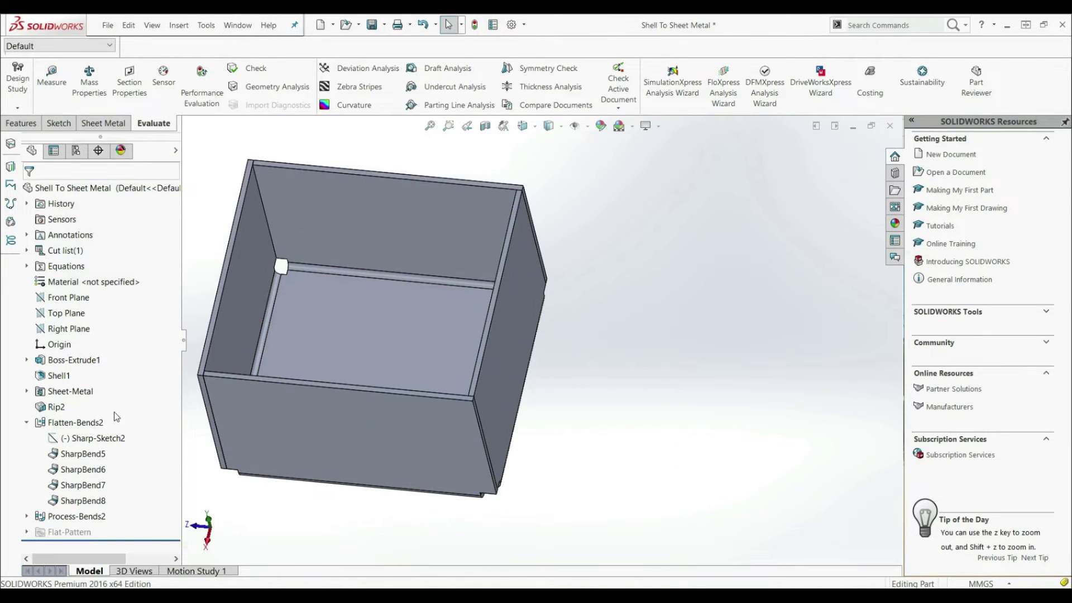
Step: Expand Process-Bends2 and open it for editing, examine the unfolded box and its bend parameters, and cancel without changes
{"action": "left_click", "coordinate": [26, 516]}
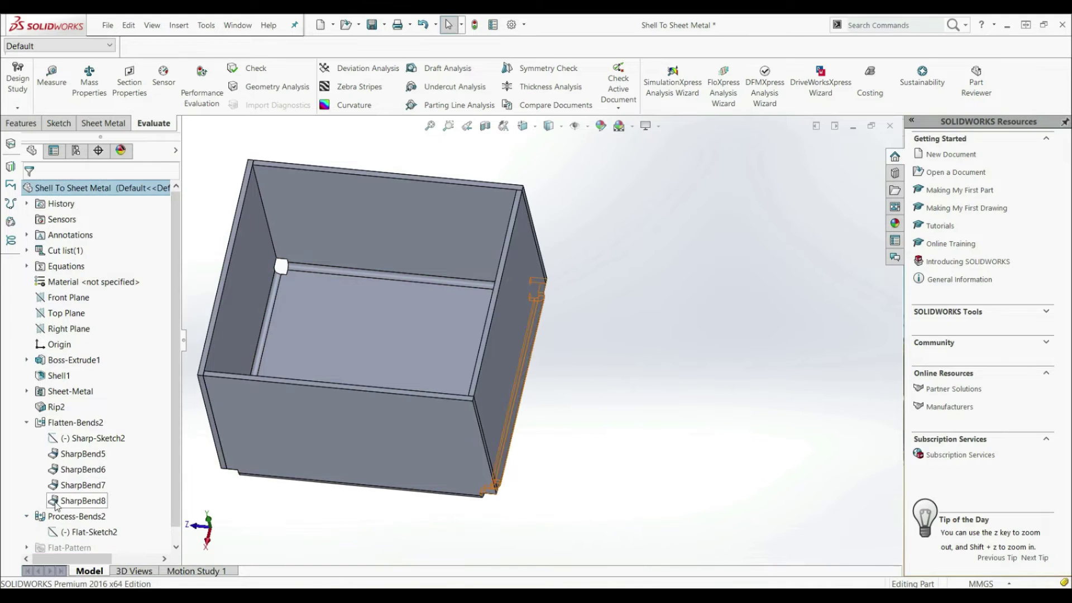
{"action": "scroll", "coordinate": [61, 519], "scroll_direction": "down", "scroll_amount": 1}
{"action": "left_click", "coordinate": [79, 500]}
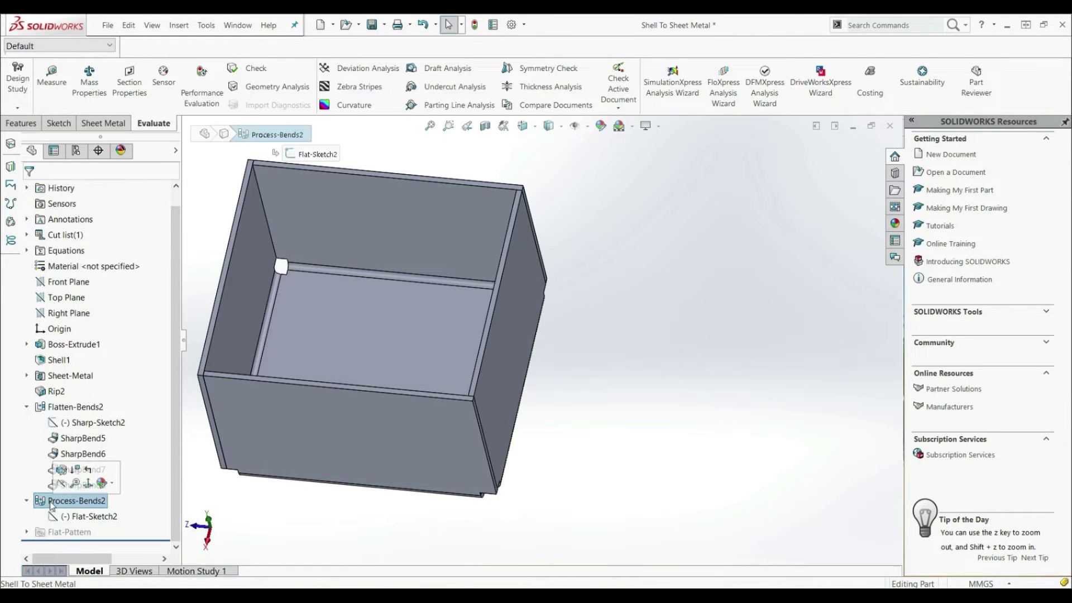
{"action": "left_click", "coordinate": [62, 470]}
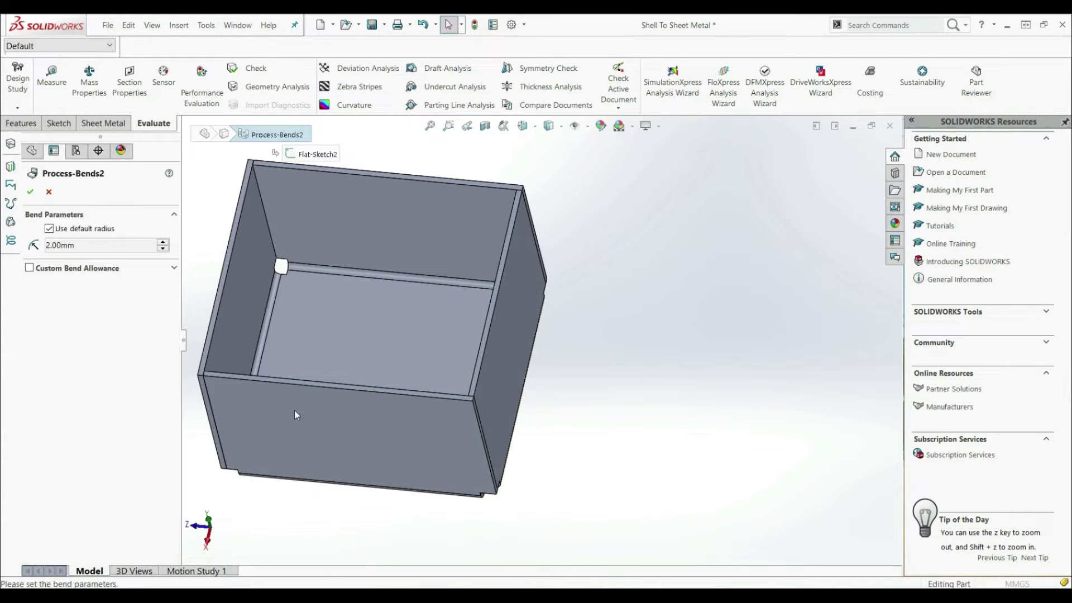
{"action": "scroll", "coordinate": [421, 304], "scroll_direction": "down", "scroll_amount": 4}
{"action": "middle_click", "coordinate": [492, 353]}
{"action": "scroll", "coordinate": [496, 356], "scroll_direction": "up", "scroll_amount": 6}
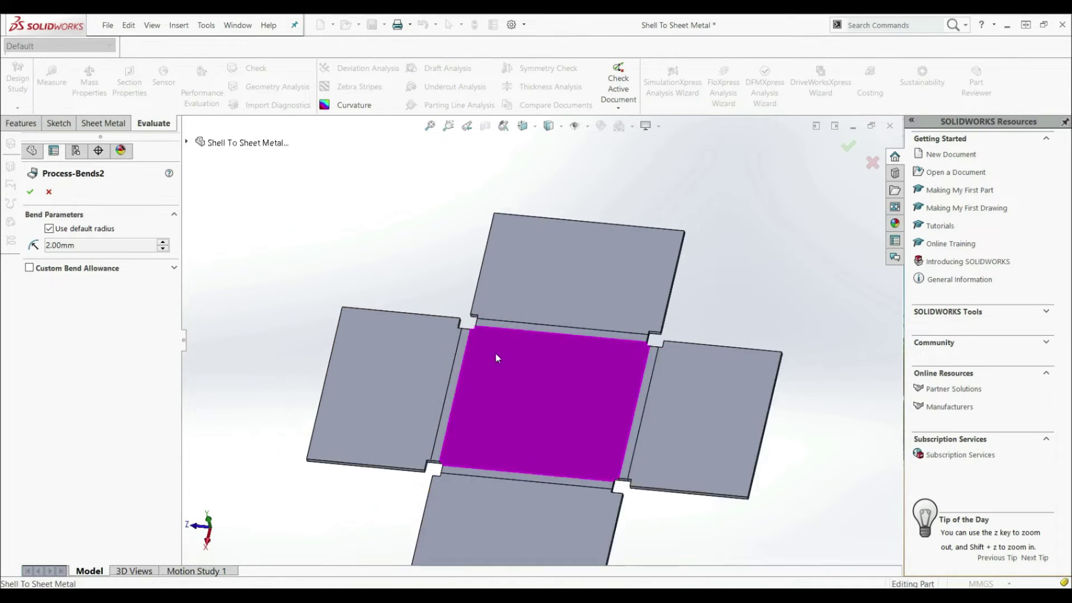
{"action": "scroll", "coordinate": [614, 373], "scroll_direction": "down", "scroll_amount": 3}
{"action": "scroll", "coordinate": [545, 342], "scroll_direction": "down", "scroll_amount": 3}
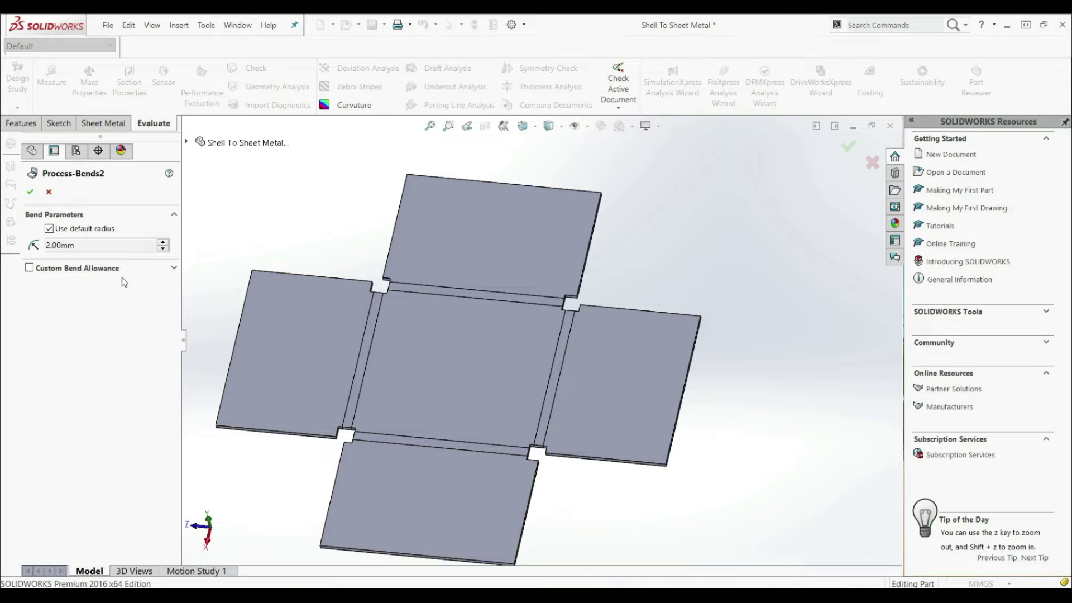
{"action": "left_click", "coordinate": [48, 191]}
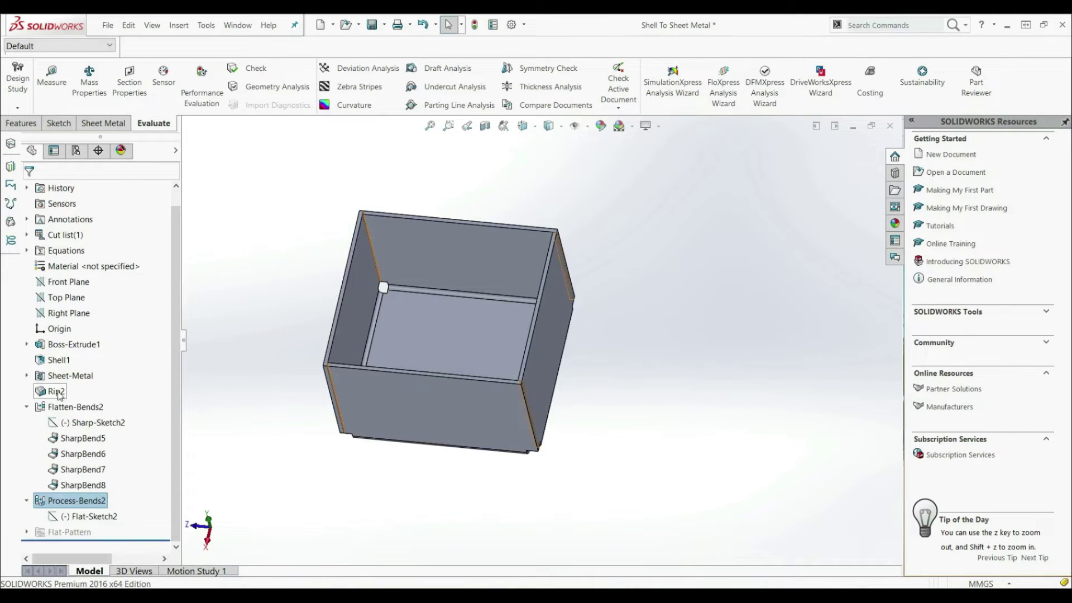
Step: Edit Rip2 to flip the rip direction at the box's front, right and back corners, and inspect the ripped corner
{"action": "left_click", "coordinate": [47, 393]}
{"action": "left_click", "coordinate": [54, 360]}
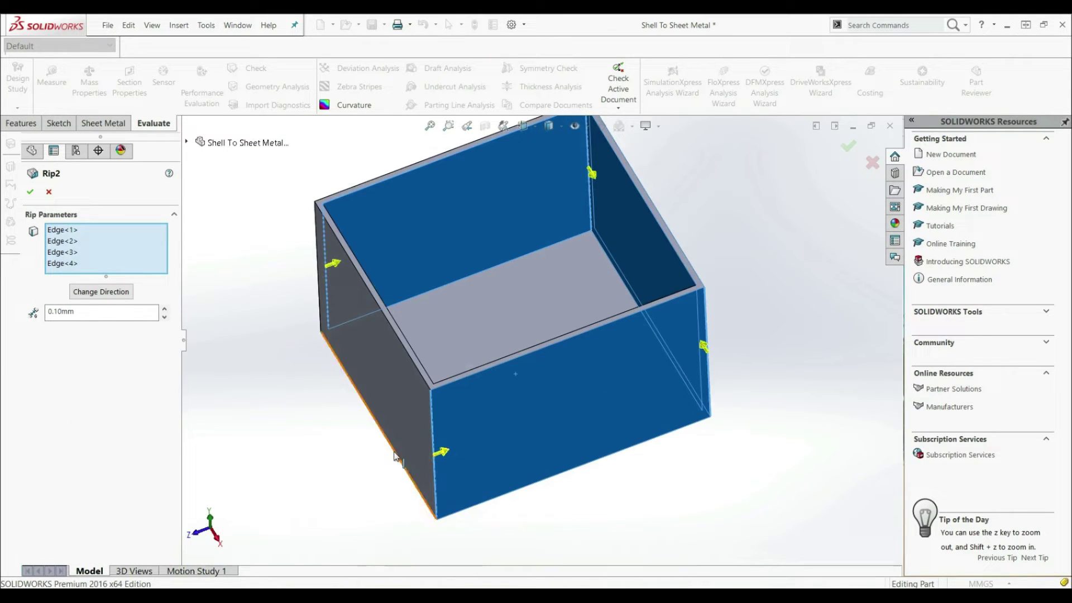
{"action": "left_click", "coordinate": [442, 452]}
{"action": "left_click", "coordinate": [703, 345]}
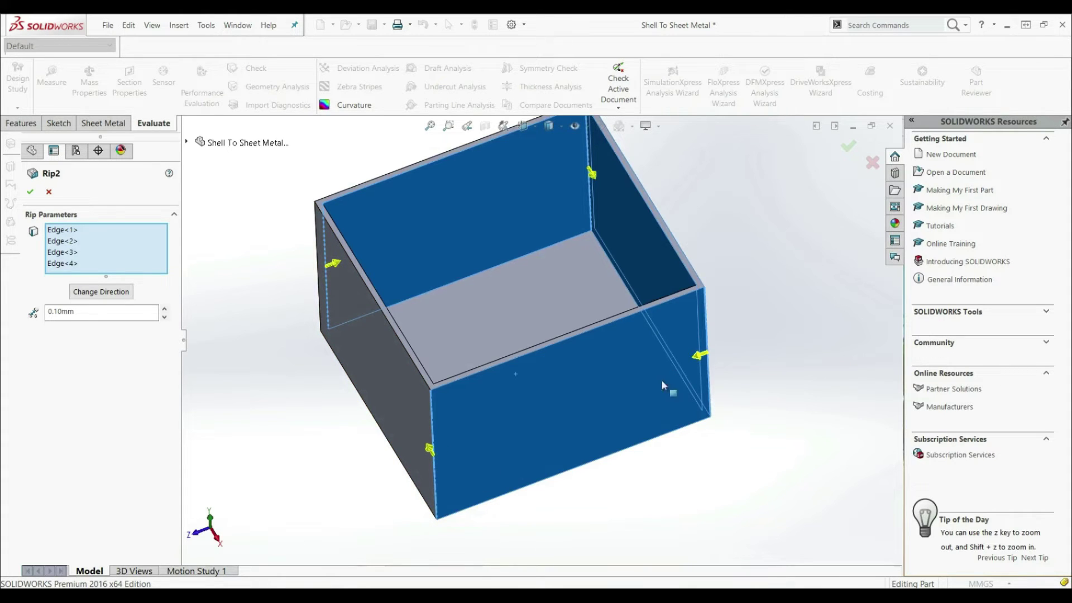
{"action": "left_click", "coordinate": [332, 270]}
{"action": "left_click", "coordinate": [328, 275]}
{"action": "key", "text": "Return"}
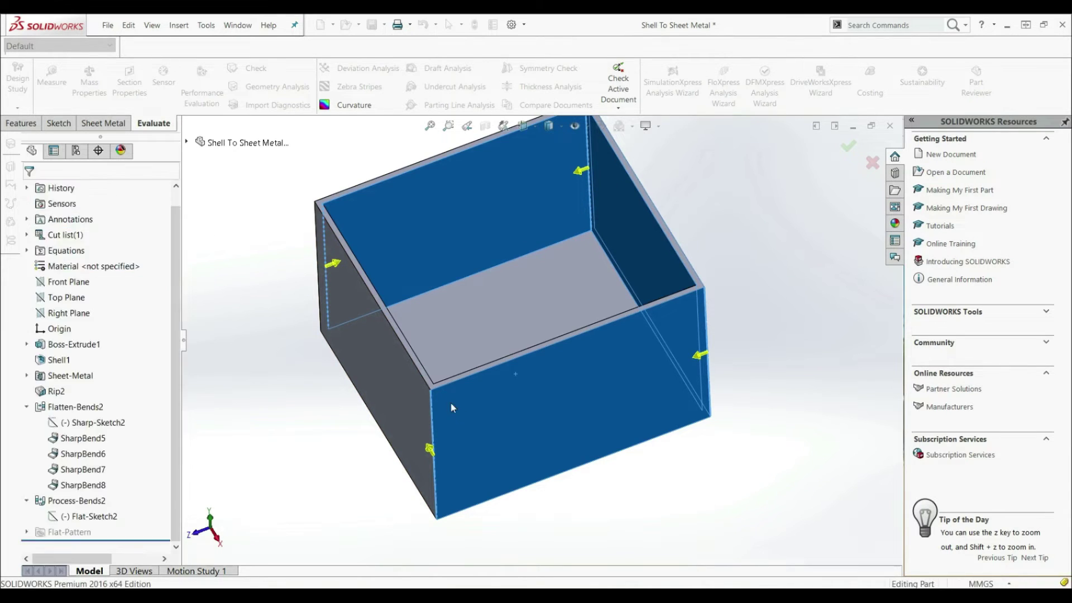
{"action": "scroll", "coordinate": [450, 399], "scroll_direction": "down", "scroll_amount": 5}
{"action": "middle_click_drag", "start_coordinate": [456, 401], "coordinate": [471, 330]}
{"action": "scroll", "coordinate": [448, 381], "scroll_direction": "up", "scroll_amount": 1}
{"action": "middle_click_drag", "start_coordinate": [503, 441], "coordinate": [437, 394]}
{"action": "key", "text": "ctrl+7"}
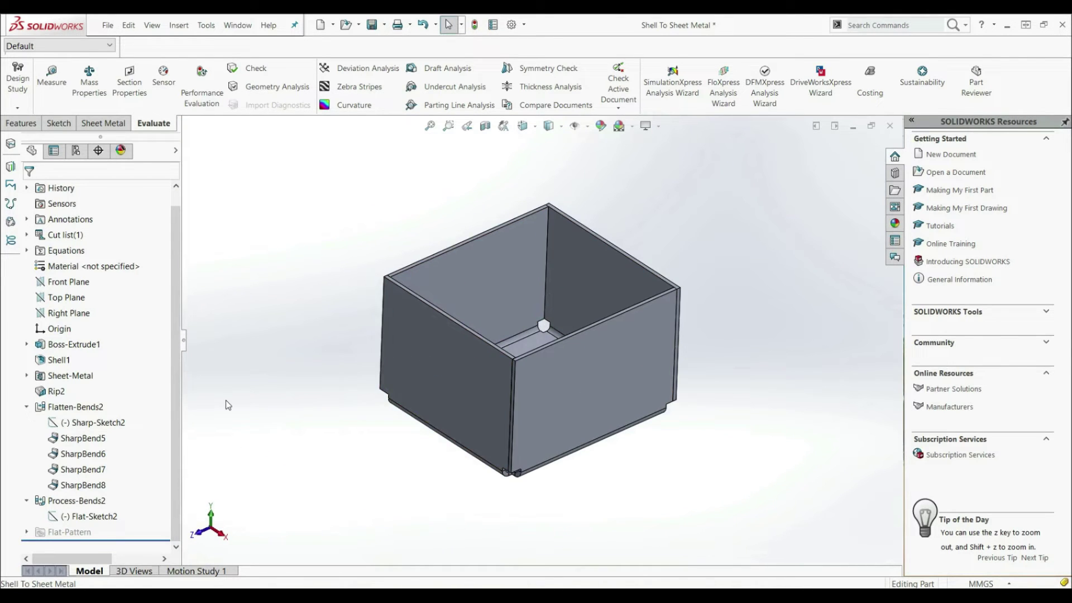
Step: Edit Rip2 so that Edge<4> is ripped in both directions, and inspect the gap at that corner of the box
{"action": "left_click", "coordinate": [57, 391]}
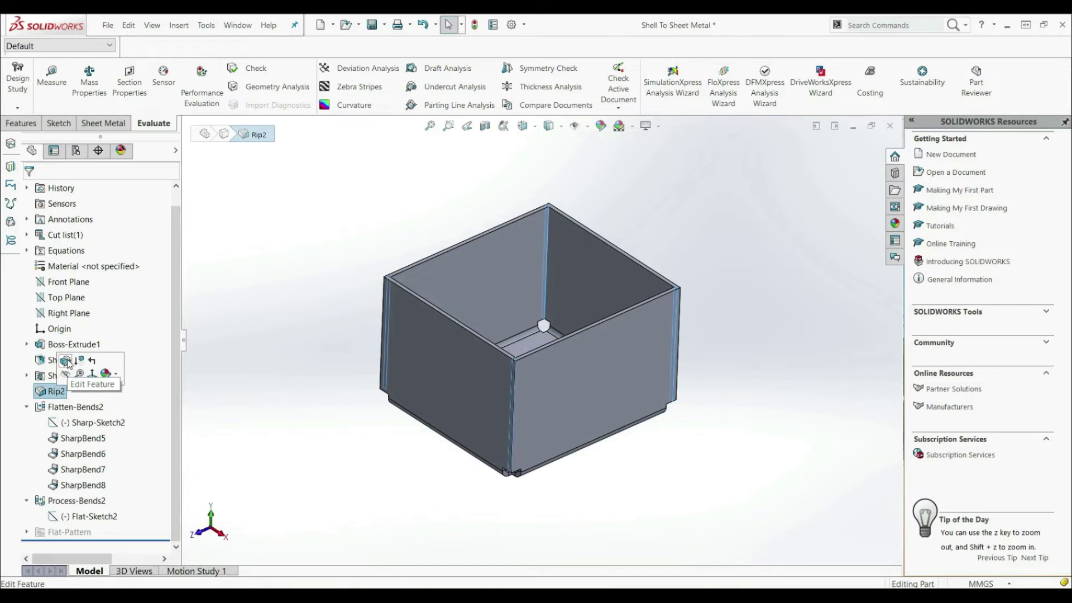
{"action": "left_click", "coordinate": [66, 361]}
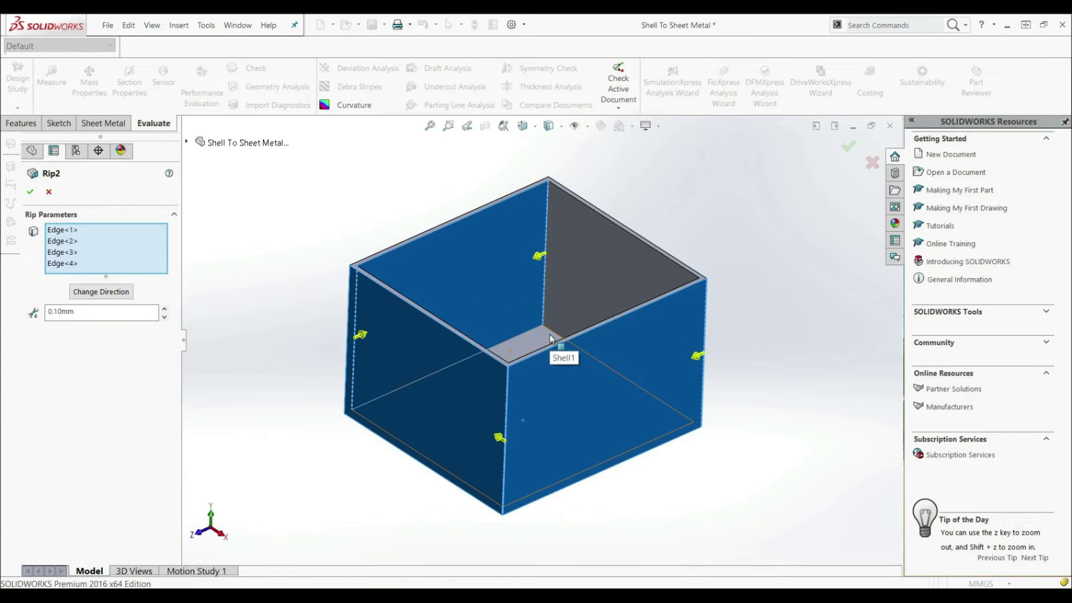
{"action": "scroll", "coordinate": [549, 338], "scroll_direction": "down", "scroll_amount": 2}
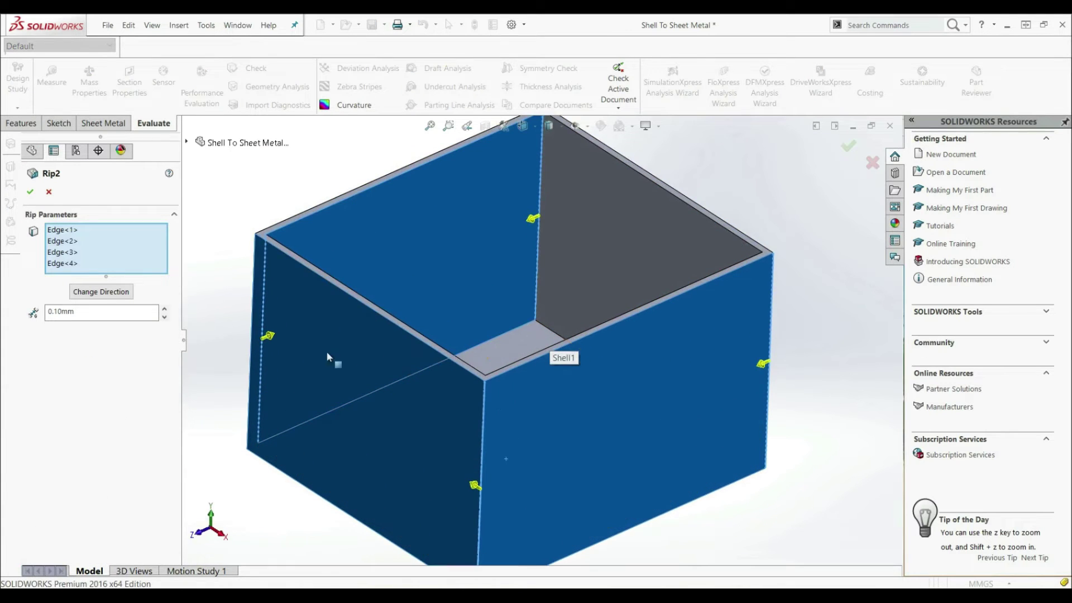
{"action": "left_click", "coordinate": [63, 266]}
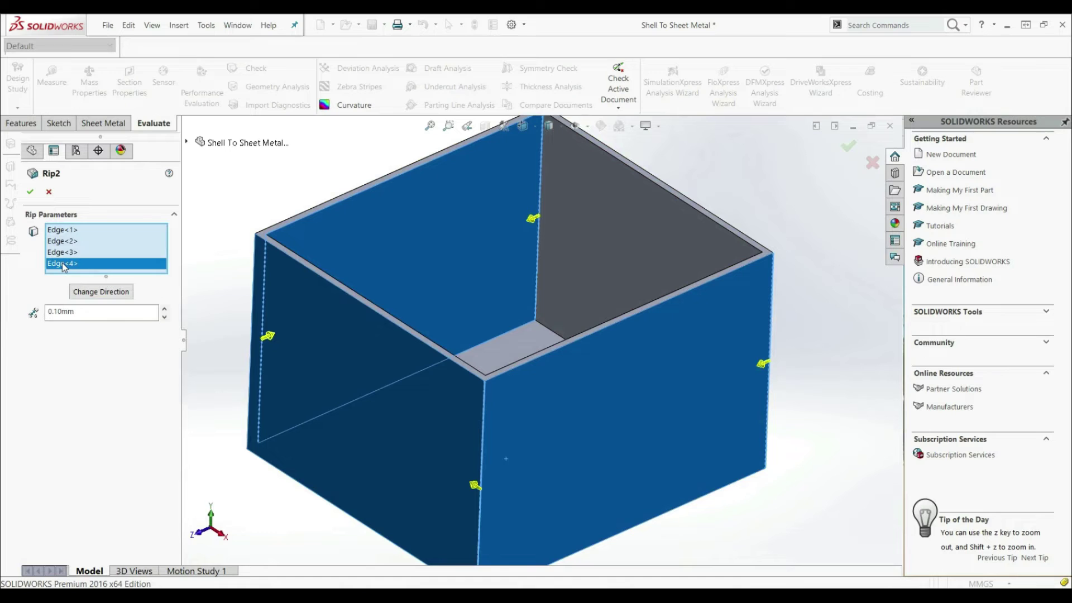
{"action": "left_click", "coordinate": [93, 292]}
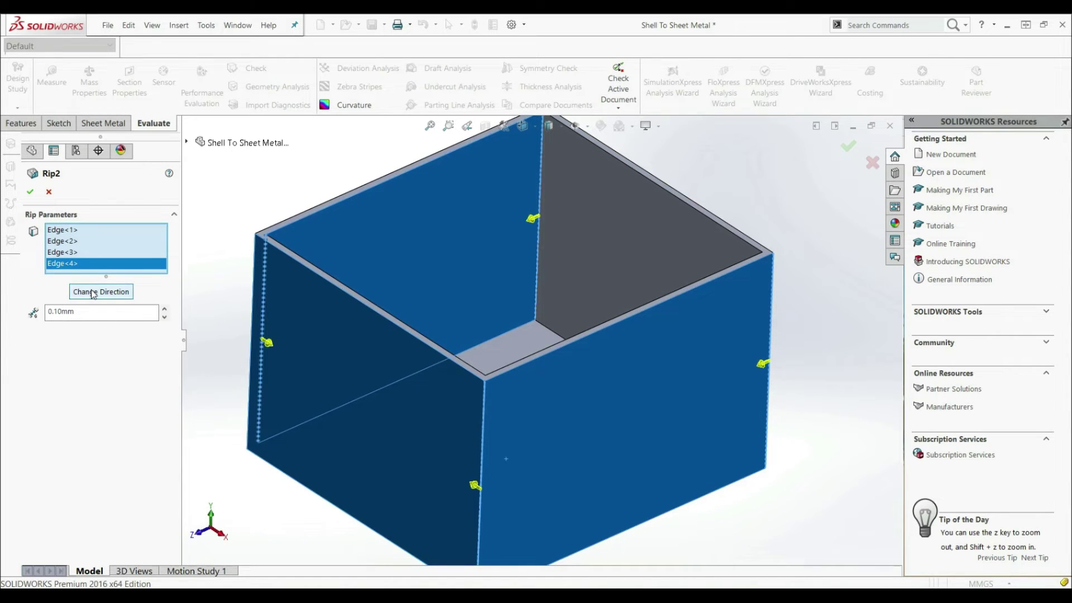
{"action": "left_click", "coordinate": [94, 293]}
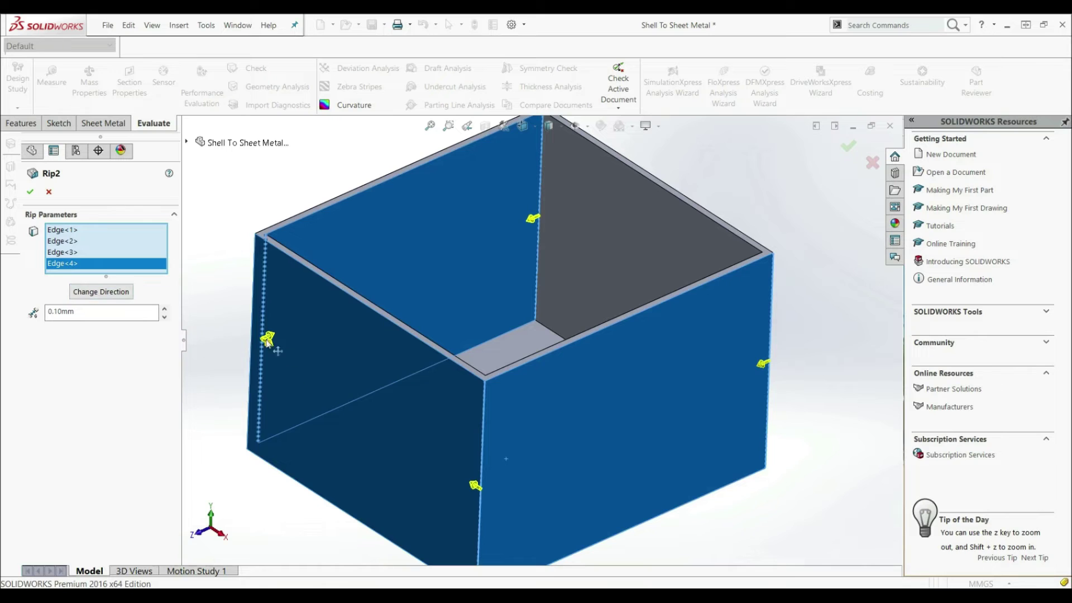
{"action": "left_click", "coordinate": [104, 291]}
{"action": "left_click", "coordinate": [101, 291]}
{"action": "left_click", "coordinate": [111, 291]}
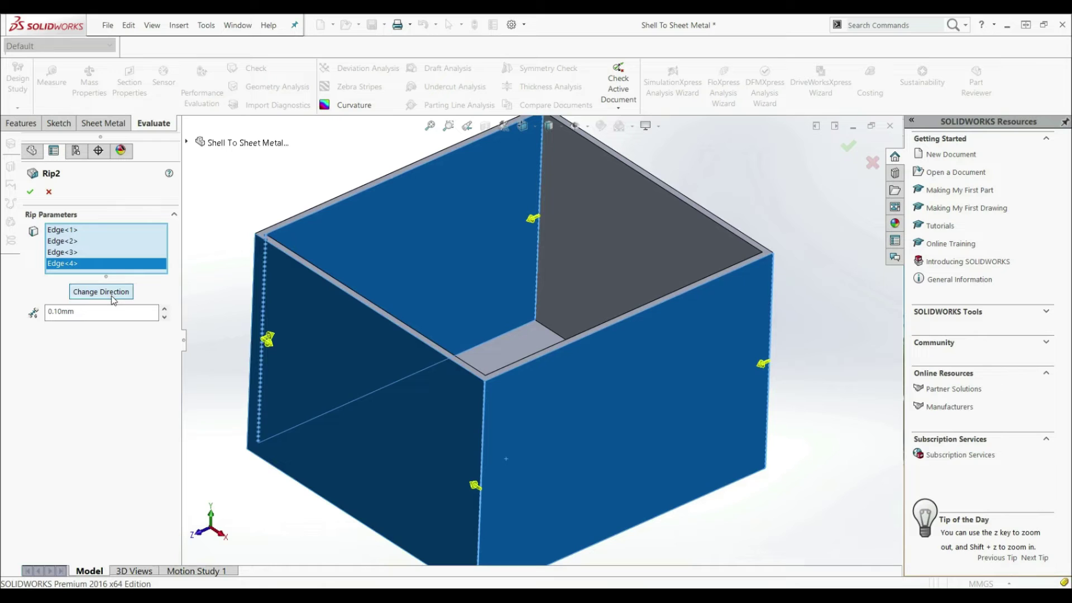
{"action": "left_click", "coordinate": [276, 349]}
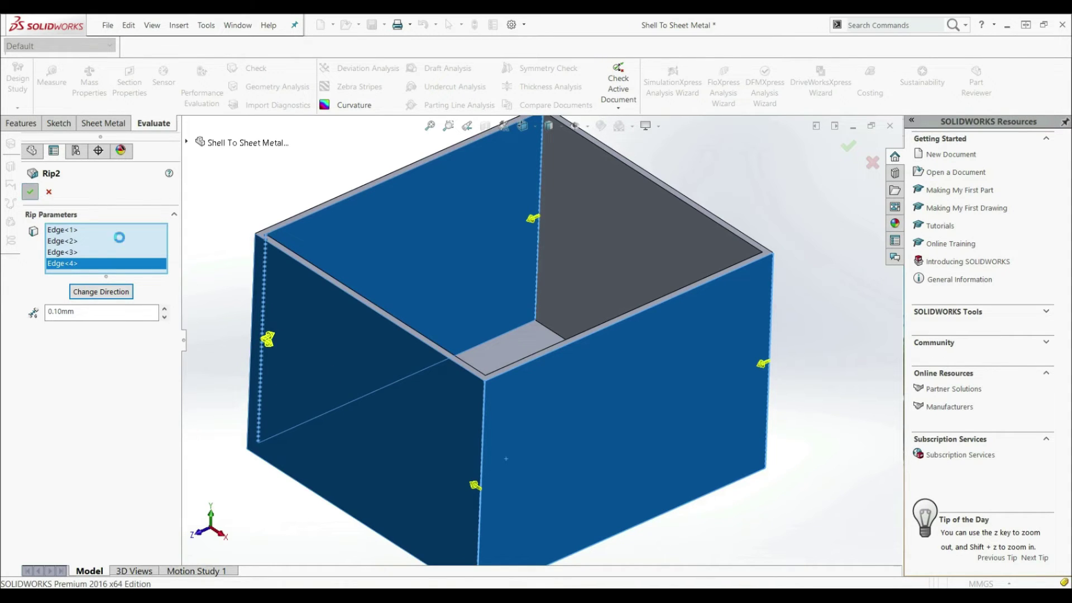
{"action": "middle_click_drag", "start_coordinate": [294, 347], "coordinate": [575, 387]}
{"action": "scroll", "coordinate": [569, 366], "scroll_direction": "down", "scroll_amount": 10}
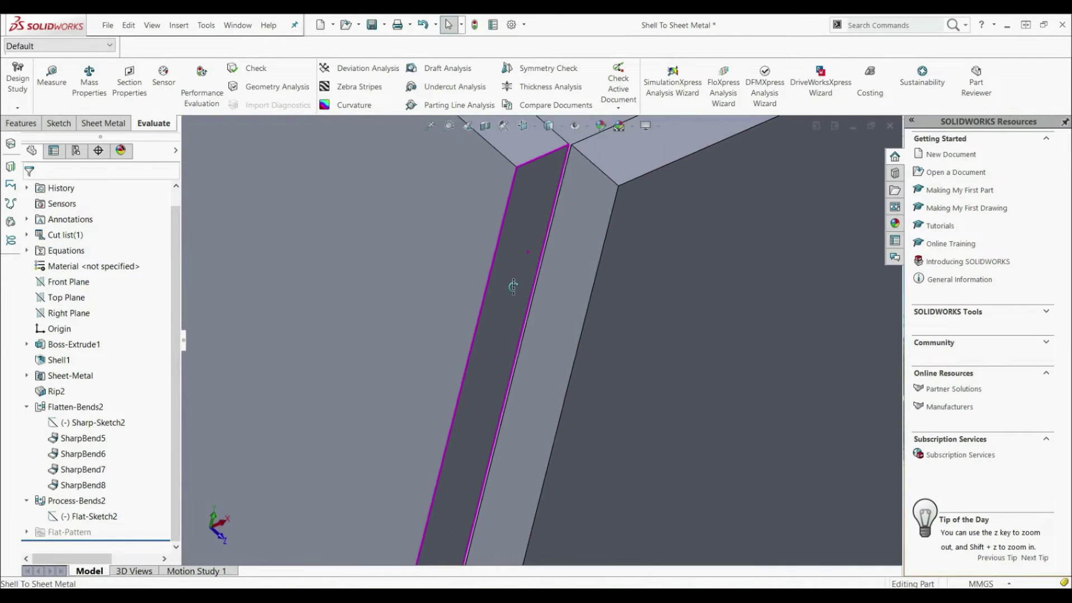
{"action": "scroll", "coordinate": [511, 288], "scroll_direction": "up", "scroll_amount": 8}
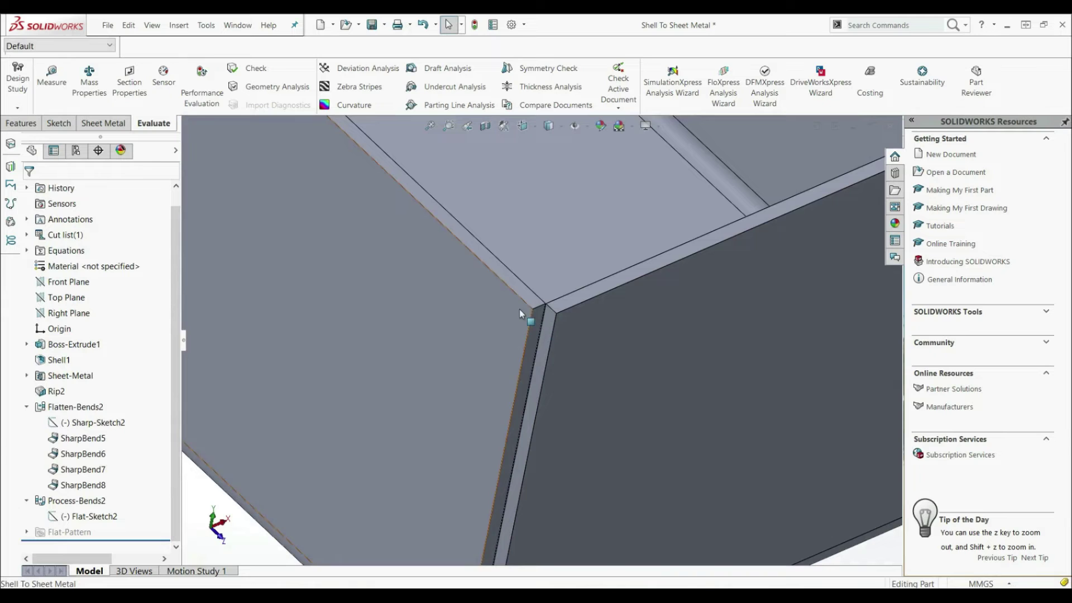
{"action": "scroll", "coordinate": [519, 309], "scroll_direction": "up", "scroll_amount": 8}
{"action": "middle_click_drag", "start_coordinate": [555, 335], "coordinate": [524, 375]}
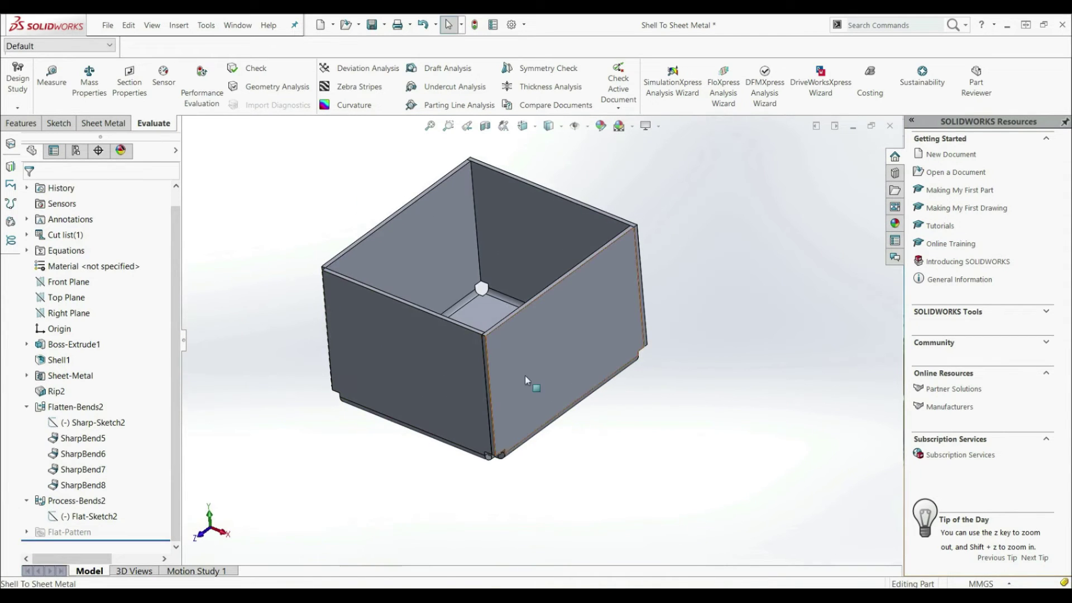
Step: Reopen Rip2 for editing and set Edge<3> to rip in both directions
{"action": "left_click", "coordinate": [54, 392]}
{"action": "left_click", "coordinate": [62, 363]}
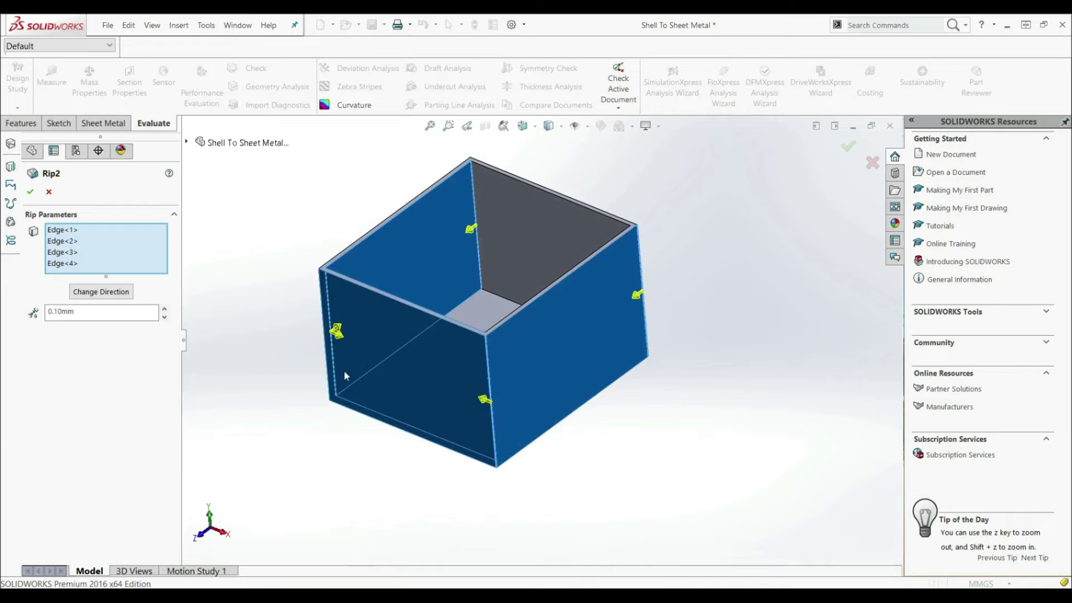
{"action": "scroll", "coordinate": [558, 282], "scroll_direction": "down", "scroll_amount": 2}
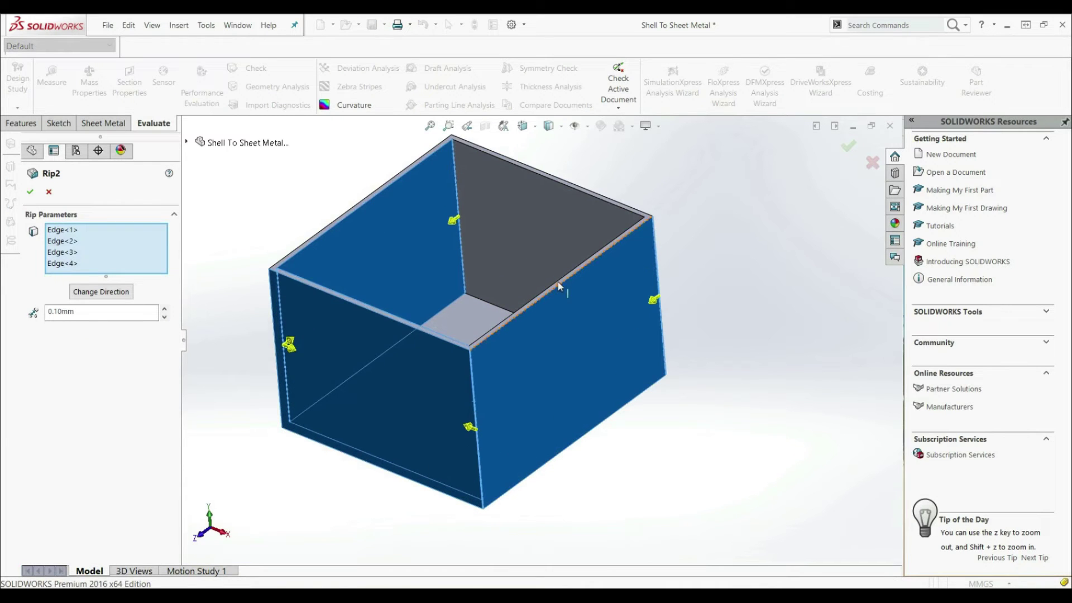
{"action": "left_click", "coordinate": [59, 256]}
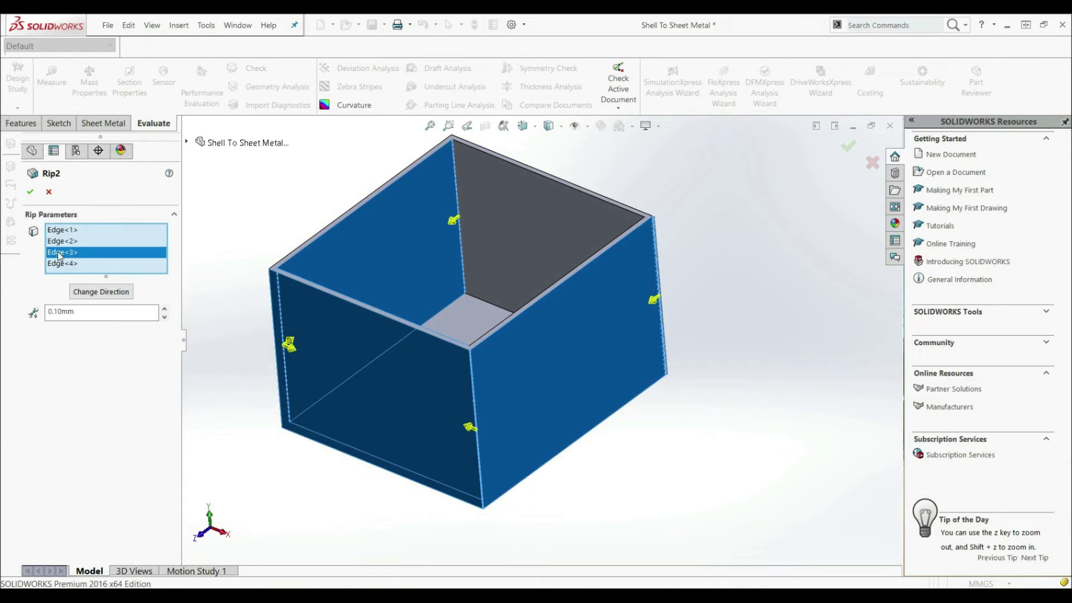
{"action": "left_click", "coordinate": [100, 292]}
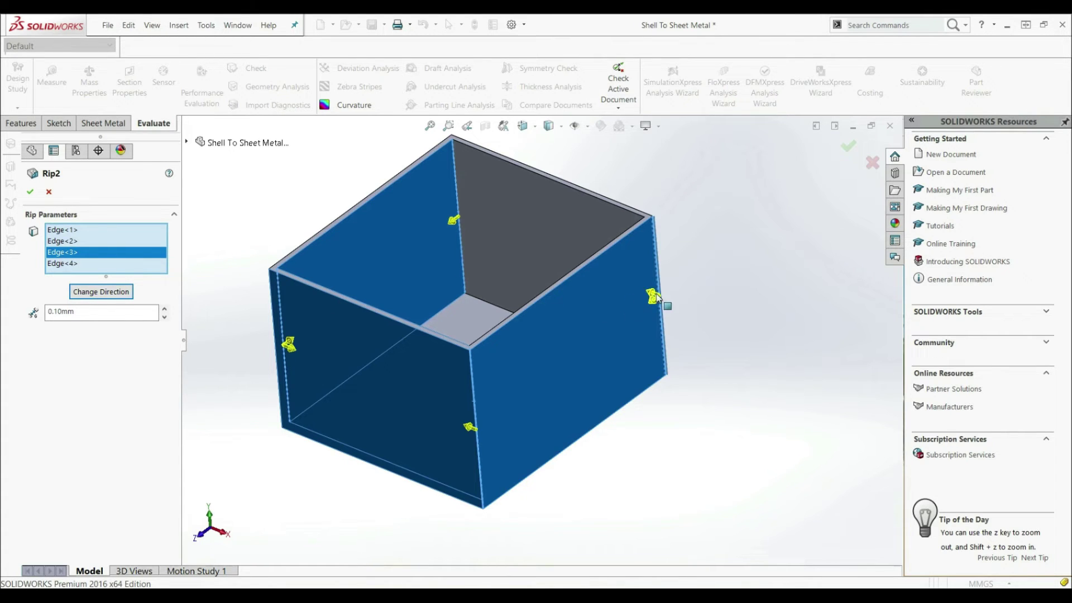
{"action": "left_click", "coordinate": [96, 295]}
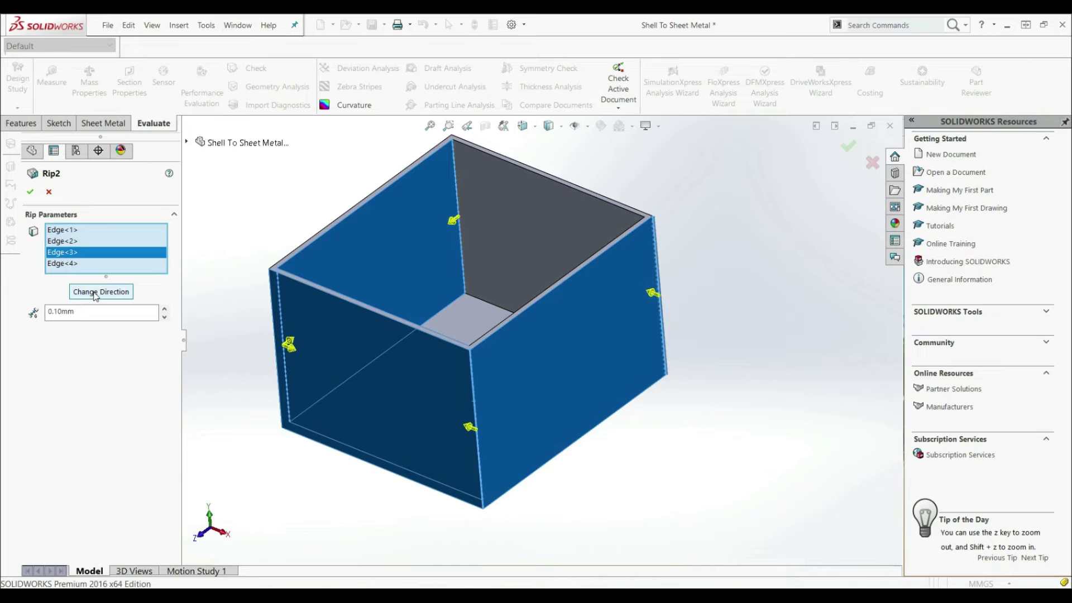
{"action": "left_click", "coordinate": [114, 294]}
Step: Set Edge<2> and Edge<1> of Rip2 to rip in both directions, accept the feature, and inspect the front corner
{"action": "left_click", "coordinate": [92, 247]}
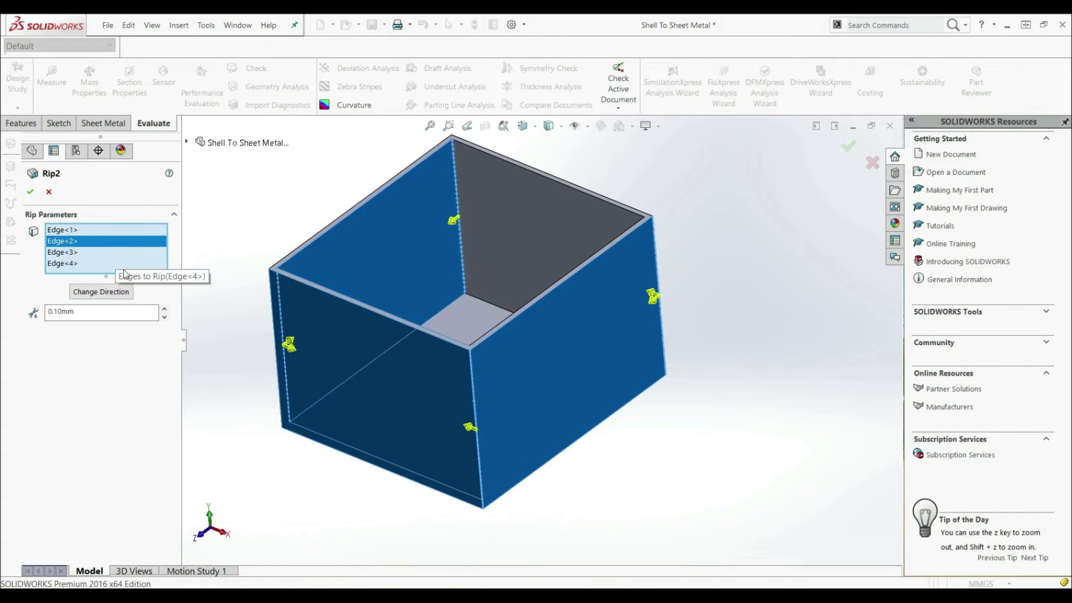
{"action": "left_click", "coordinate": [118, 292]}
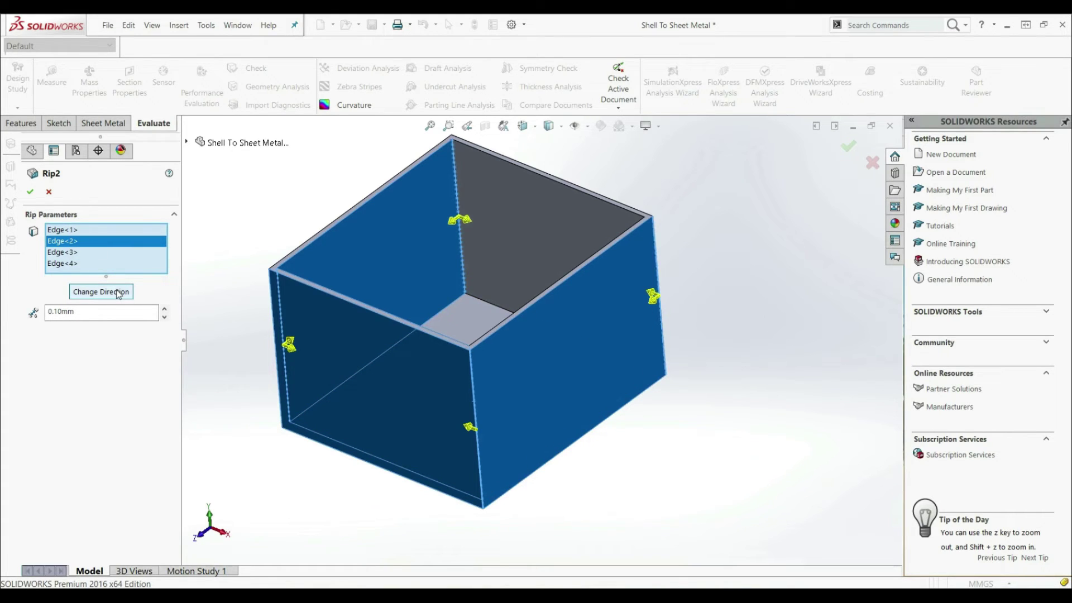
{"action": "left_click", "coordinate": [112, 231]}
{"action": "left_click", "coordinate": [122, 292]}
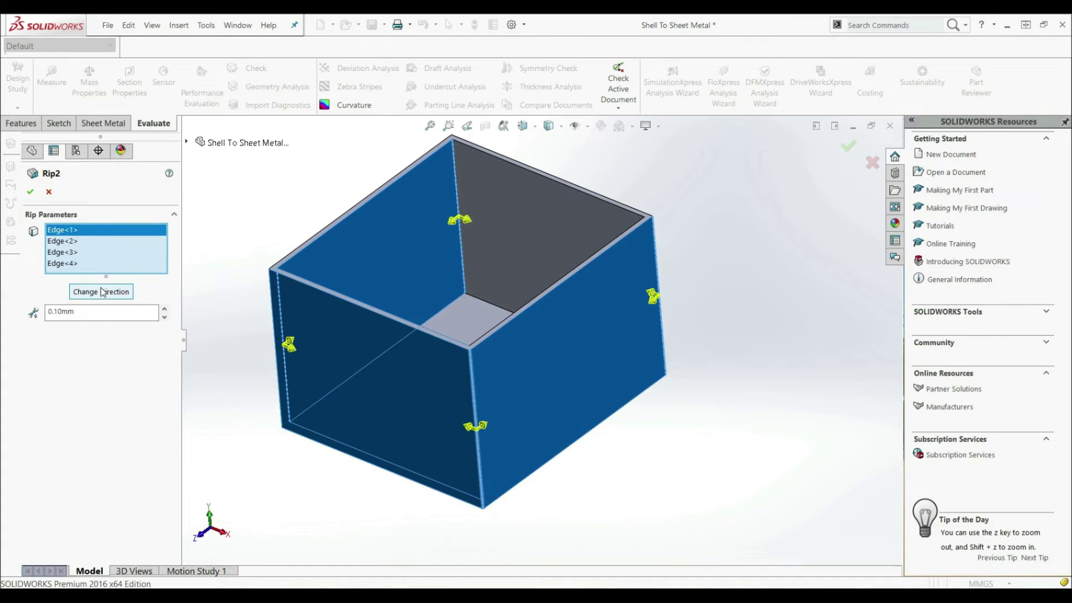
{"action": "left_click", "coordinate": [30, 192]}
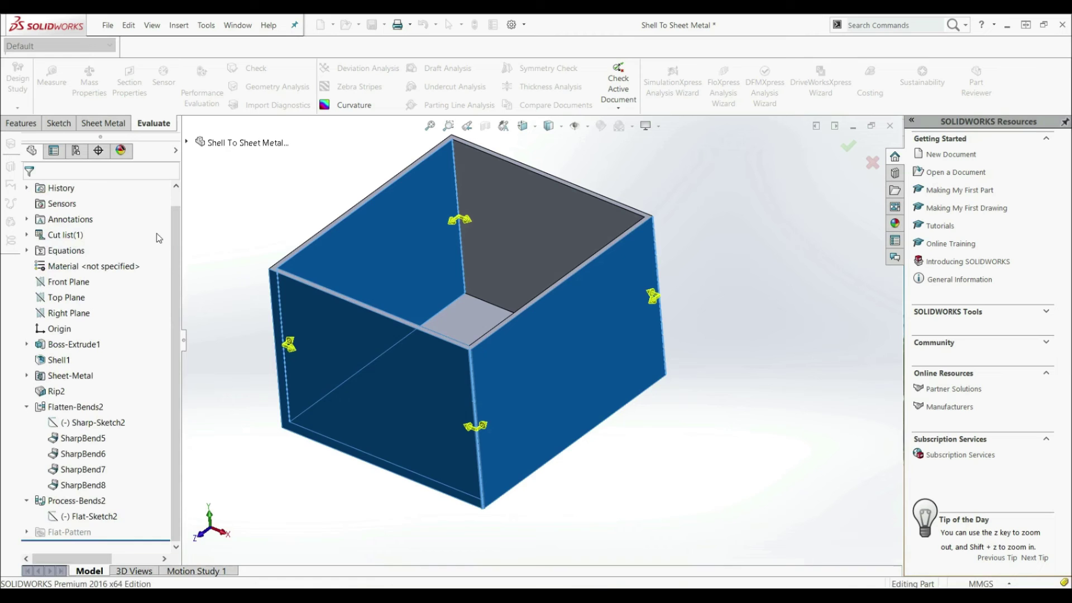
{"action": "scroll", "coordinate": [479, 370], "scroll_direction": "down", "scroll_amount": 5}
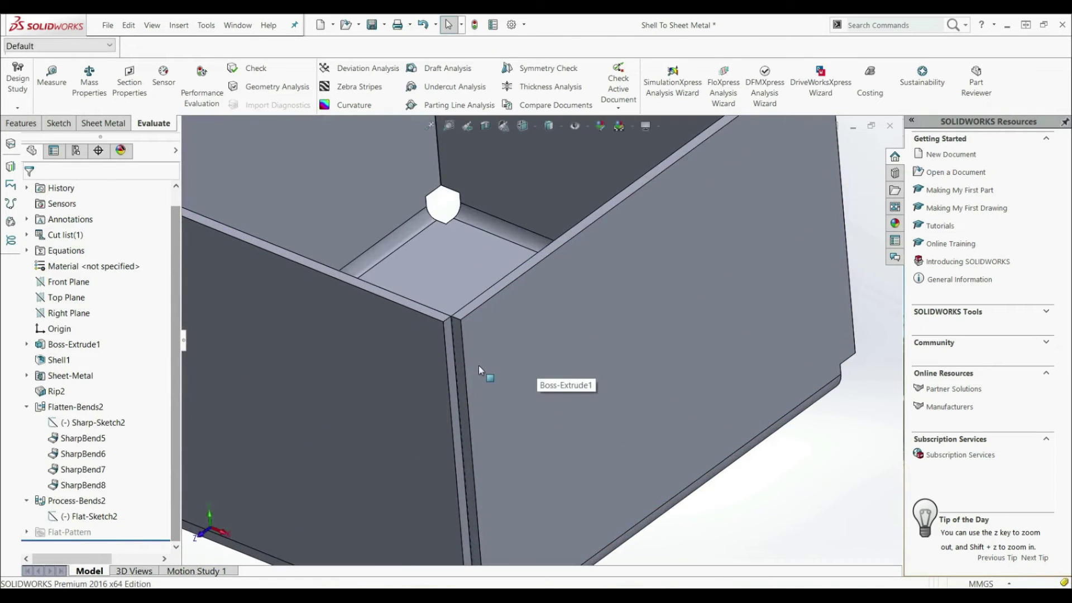
Step: Undo the Rip2 direction edits and the Insert Bends conversion until the part is back to the plain shelled box
{"action": "scroll", "coordinate": [448, 345], "scroll_direction": "up", "scroll_amount": 5}
{"action": "middle_click_drag", "start_coordinate": [630, 304], "coordinate": [523, 382]}
{"action": "middle_click_drag", "start_coordinate": [613, 272], "coordinate": [535, 397]}
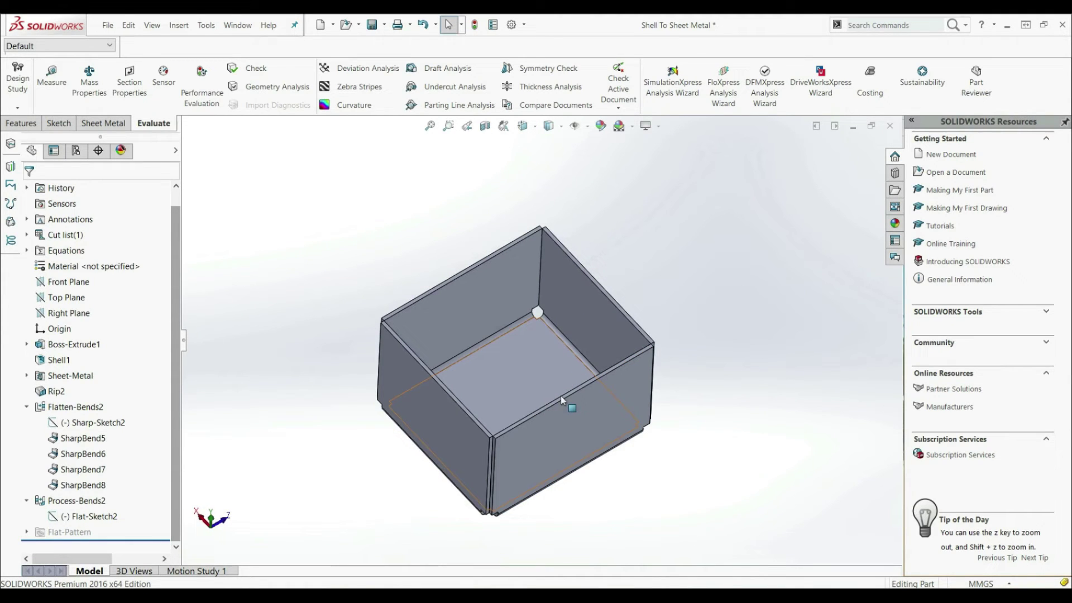
{"action": "left_click", "coordinate": [109, 125]}
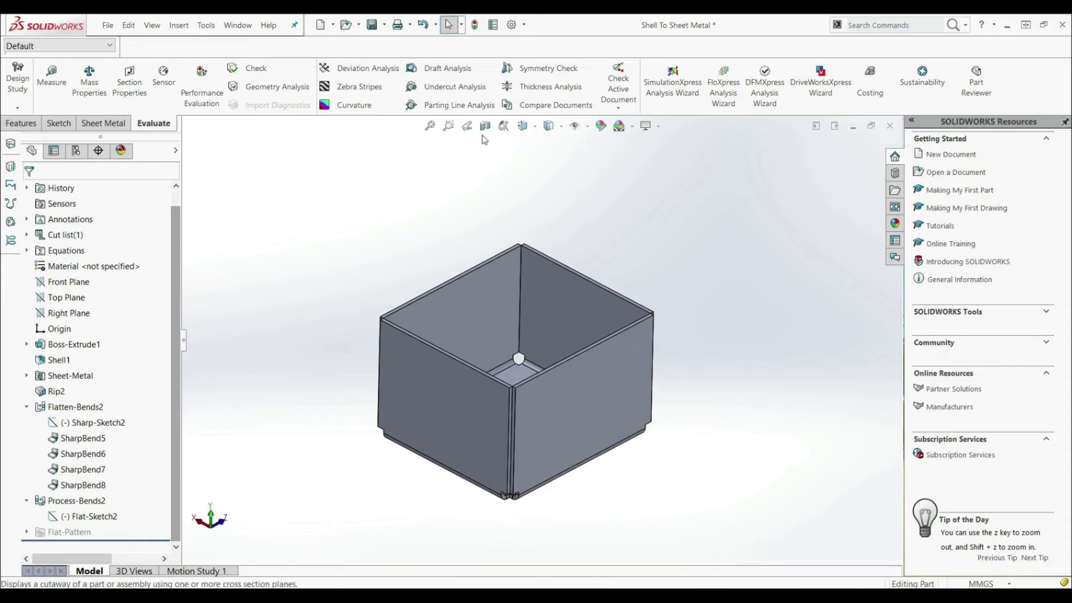
{"action": "left_click", "coordinate": [424, 26]}
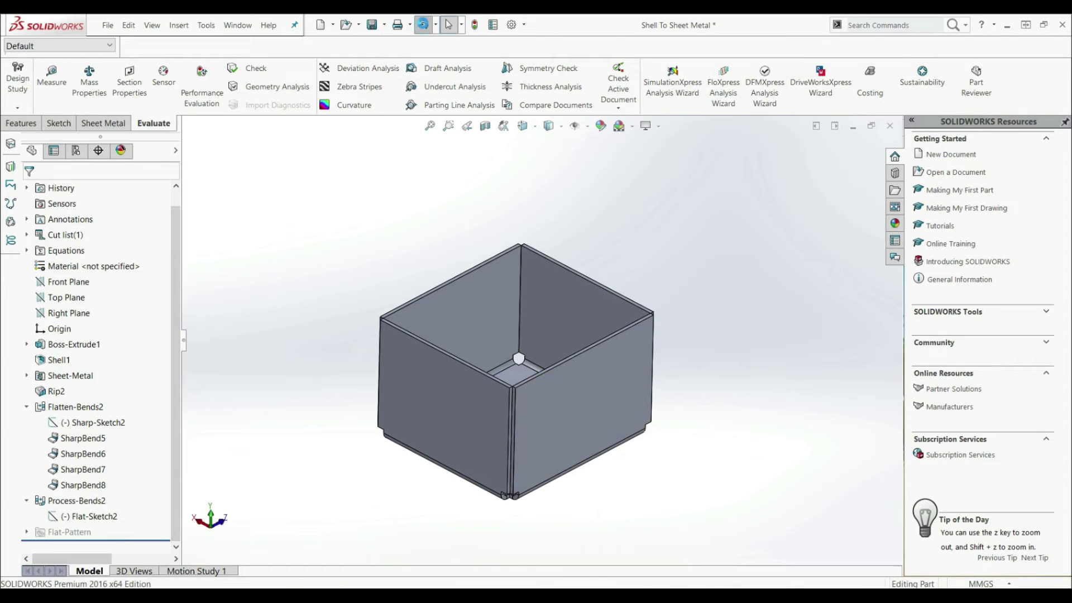
{"action": "left_click", "coordinate": [425, 26]}
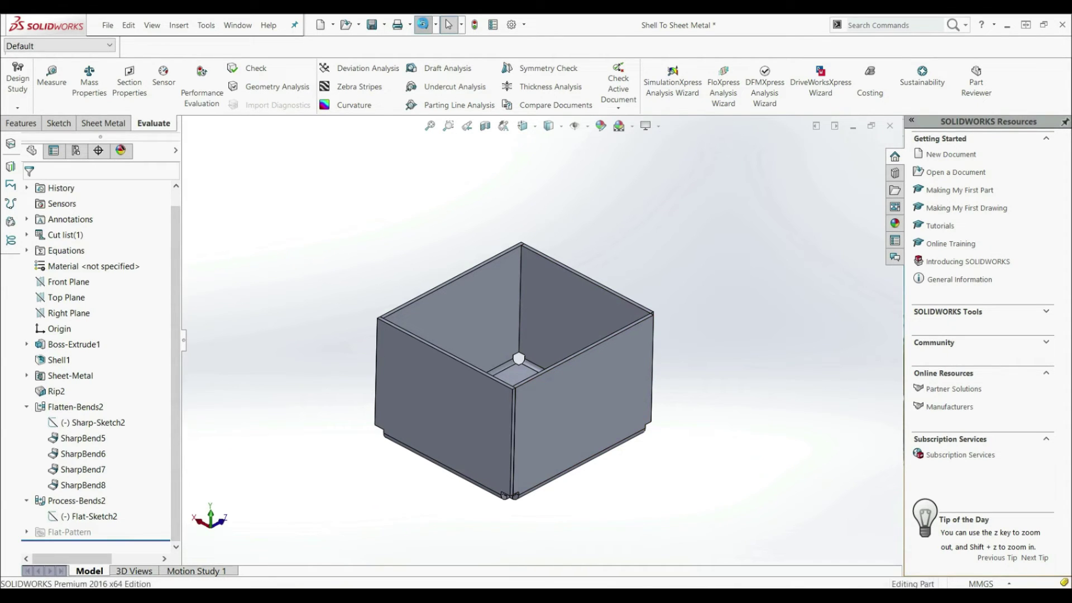
{"action": "left_click", "coordinate": [424, 27]}
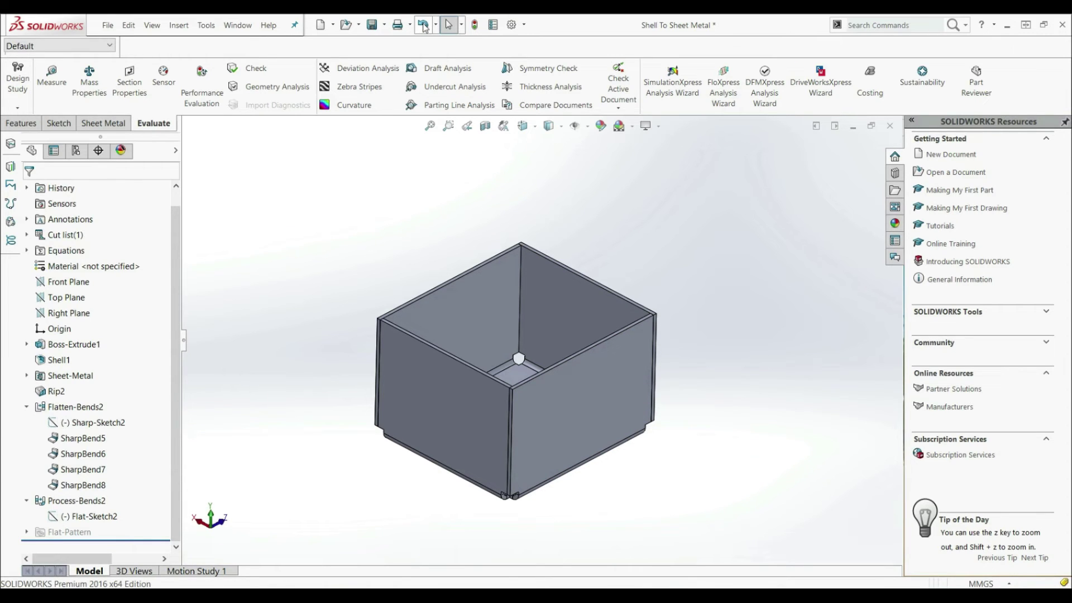
{"action": "left_click", "coordinate": [424, 27]}
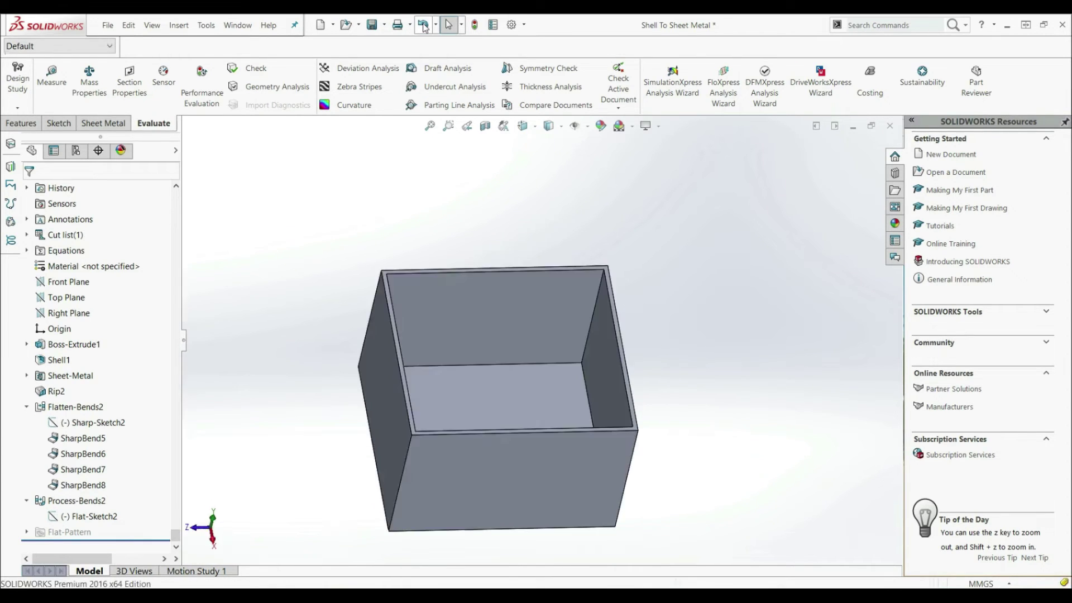
{"action": "mouse_move", "coordinate": [525, 421]}
{"action": "middle_mouse_down"}
{"action": "mouse_move", "coordinate": [514, 396]}
{"action": "mouse_move", "coordinate": [528, 359]}
{"action": "mouse_move", "coordinate": [524, 421]}
{"action": "middle_mouse_up"}
{"action": "scroll", "coordinate": [566, 219], "scroll_direction": "down", "scroll_amount": 1}
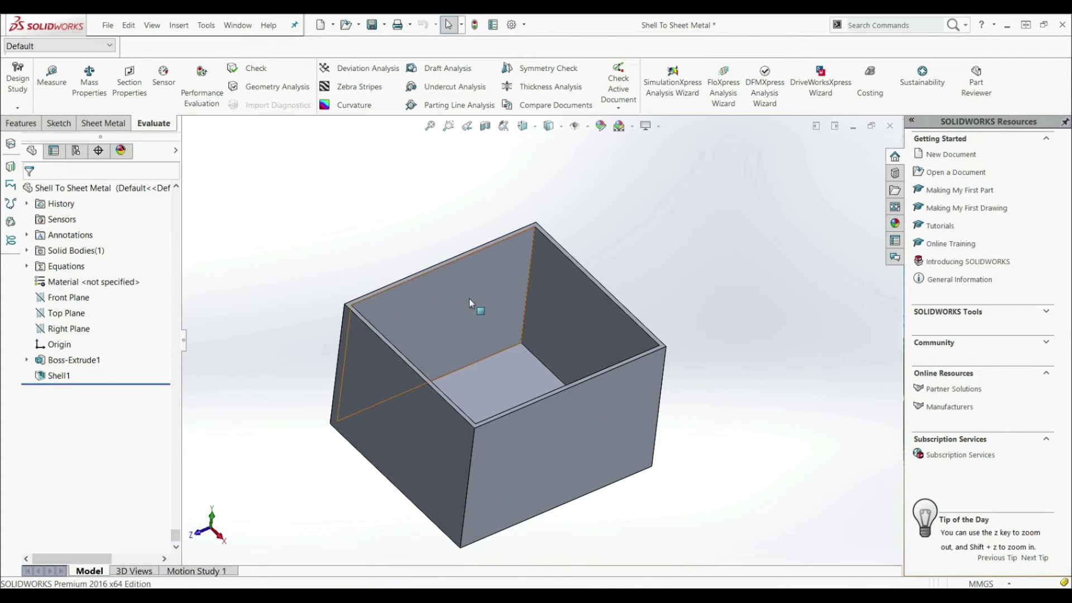
Step: Rip the box's four vertical corner edges in both directions with a 0.10 mm gap, using the separate Rip feature
{"action": "left_click", "coordinate": [111, 125]}
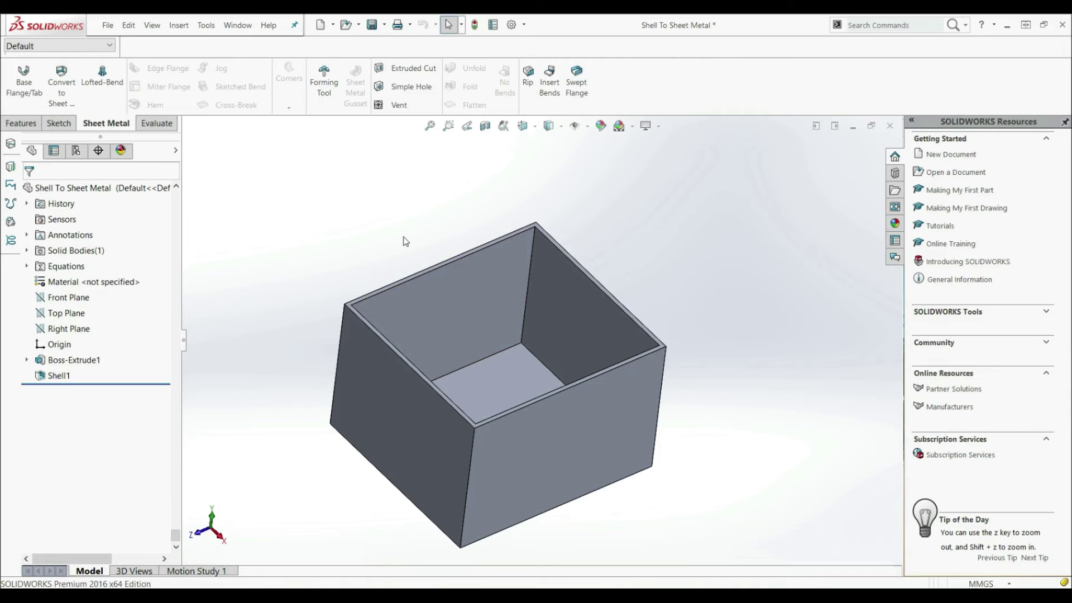
{"action": "left_click", "coordinate": [527, 75]}
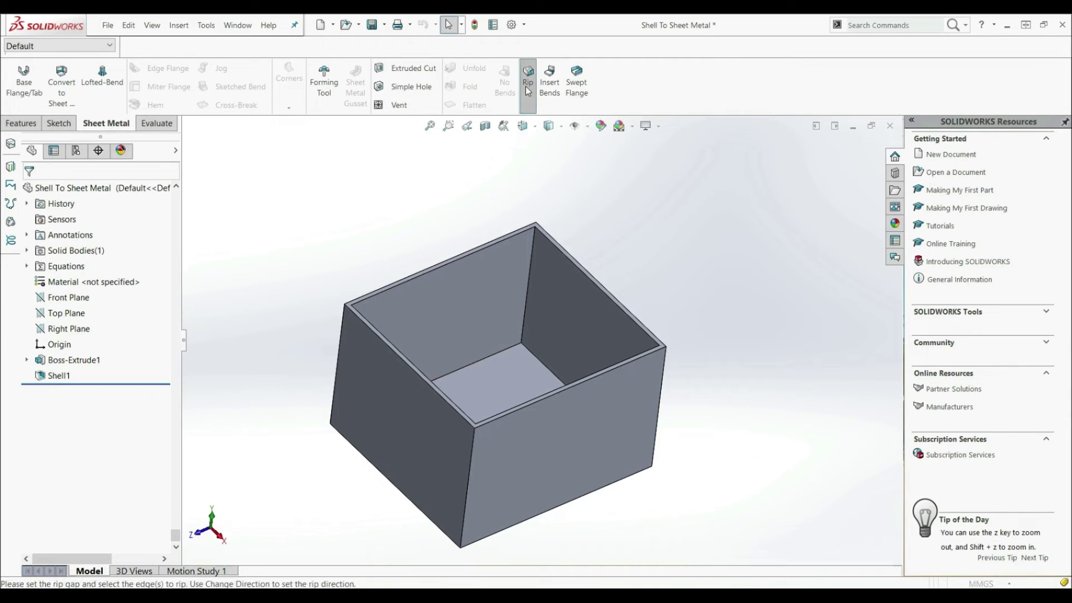
{"action": "left_click", "coordinate": [474, 437]}
{"action": "left_click", "coordinate": [530, 288]}
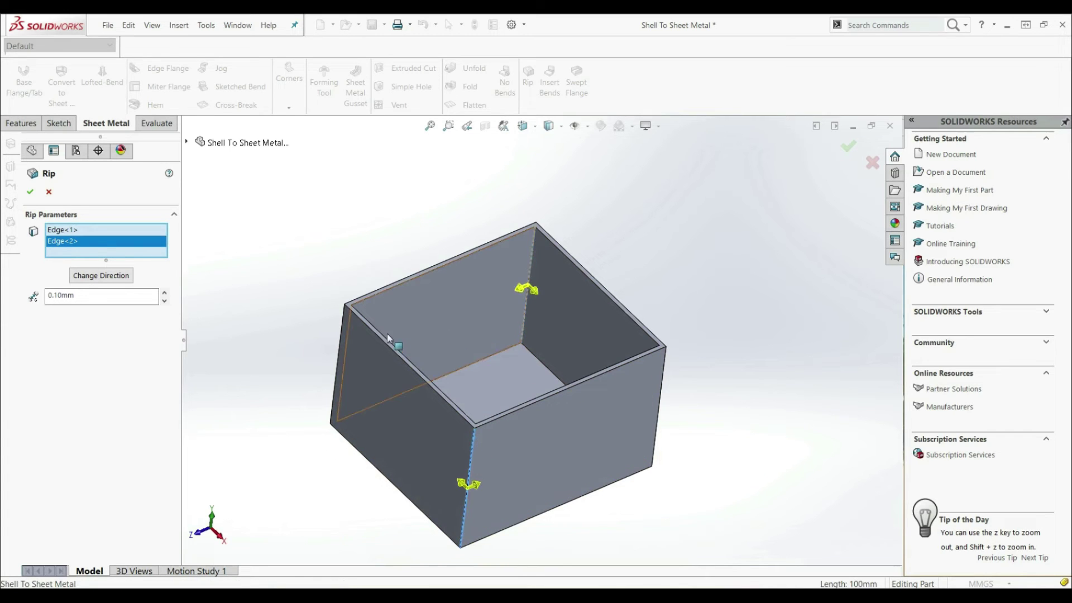
{"action": "left_click", "coordinate": [342, 344]}
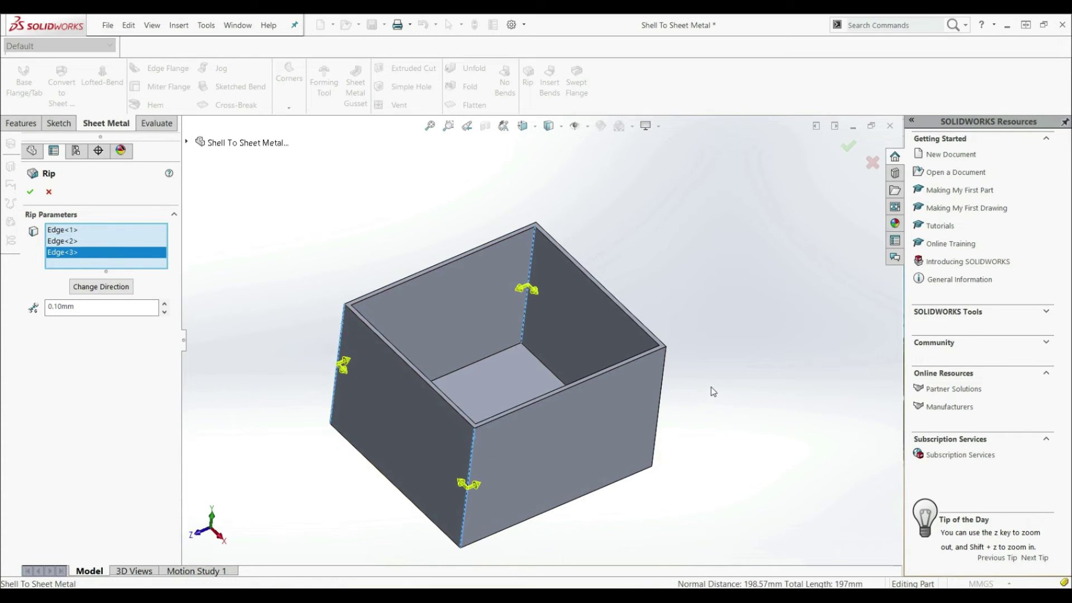
{"action": "left_click", "coordinate": [663, 394]}
{"action": "left_click", "coordinate": [119, 297]}
{"action": "left_click", "coordinate": [119, 298]}
{"action": "left_click", "coordinate": [119, 300]}
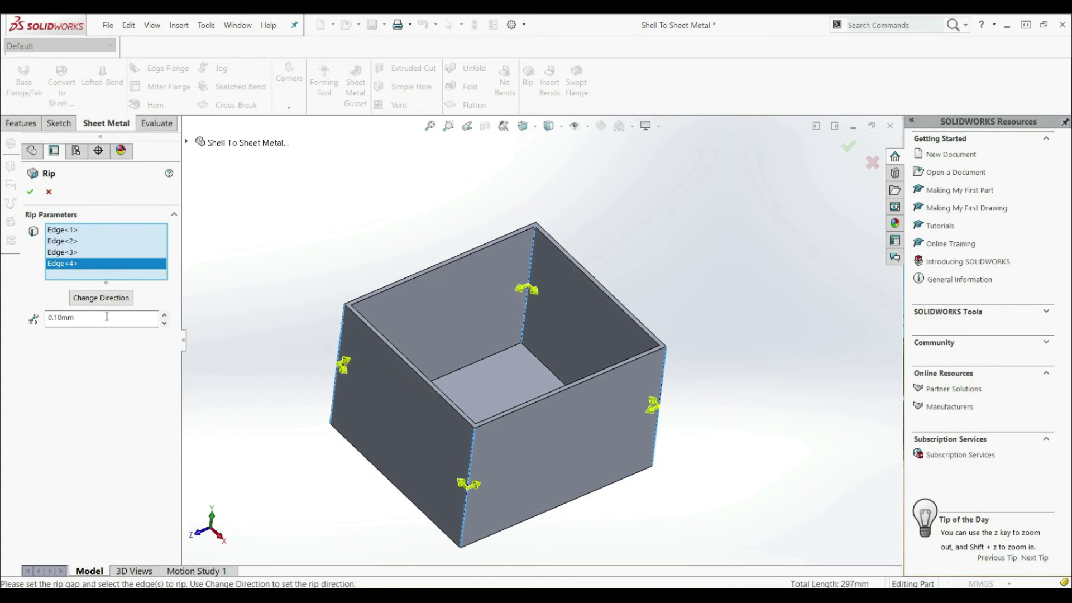
{"action": "left_click", "coordinate": [29, 196]}
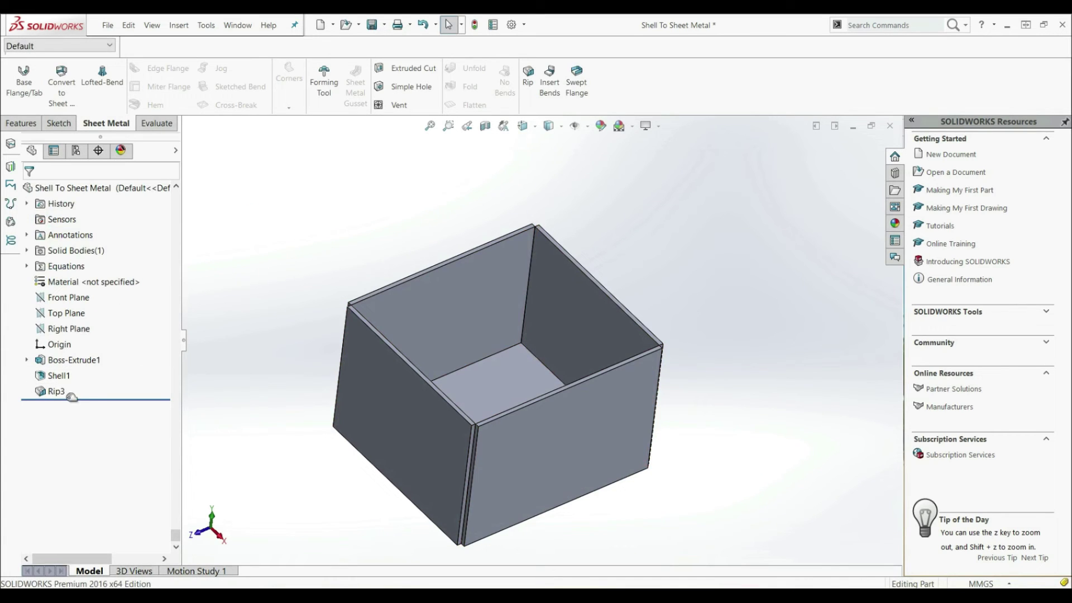
Step: Insert bends with the box's outer bottom face fixed, 2.00 mm bend radius and Rectangular auto relief of ratio 1, and inspect the box
{"action": "left_click", "coordinate": [550, 89]}
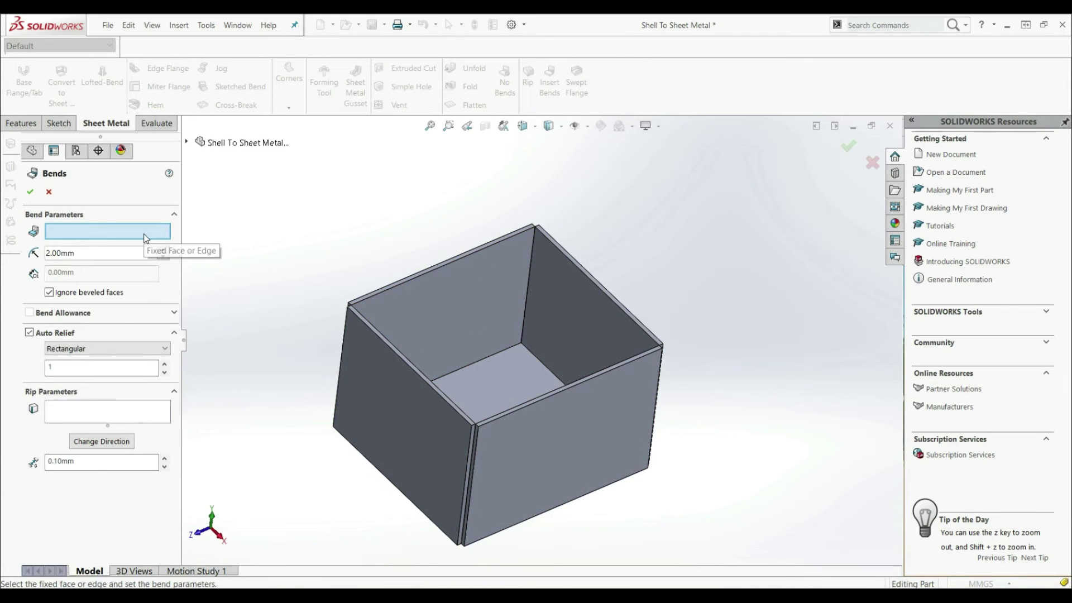
{"action": "middle_click_drag", "start_coordinate": [357, 410], "coordinate": [445, 380]}
{"action": "left_click", "coordinate": [446, 383]}
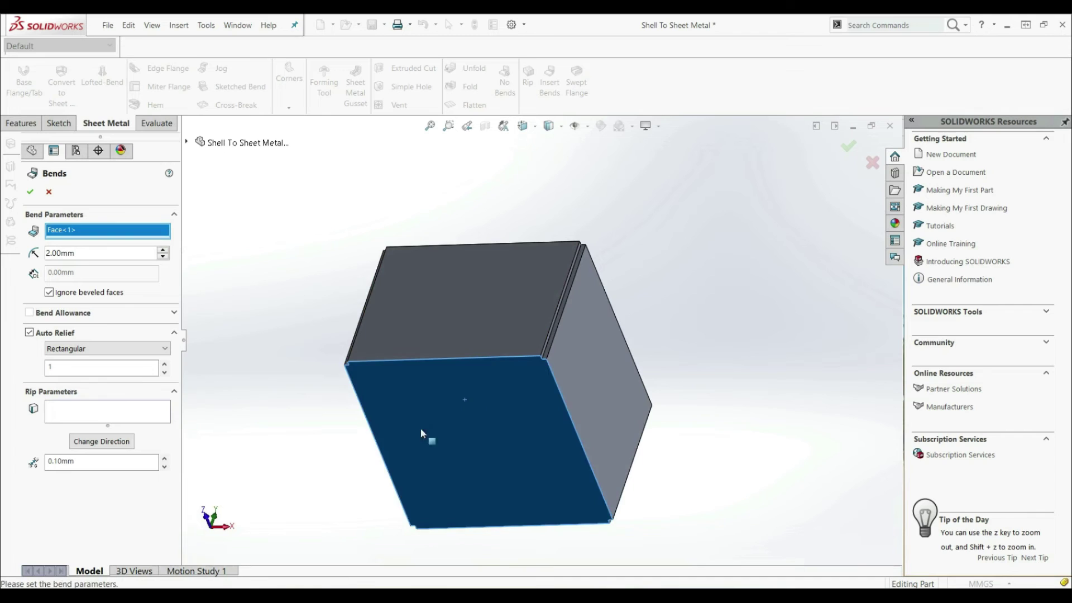
{"action": "middle_click_drag", "start_coordinate": [429, 441], "coordinate": [395, 433]}
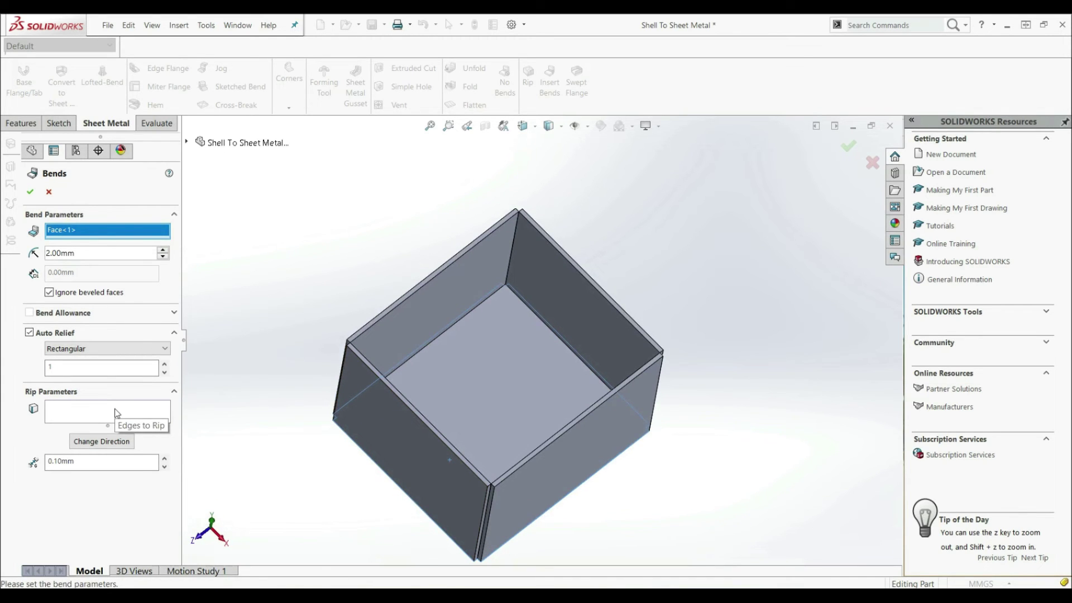
{"action": "left_click", "coordinate": [30, 192]}
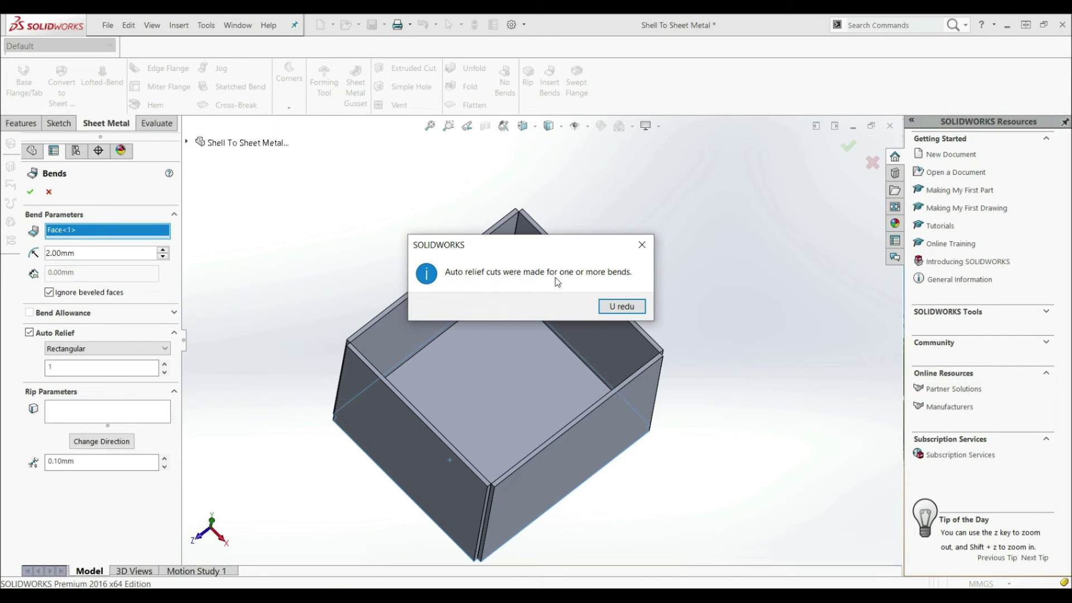
{"action": "left_click", "coordinate": [621, 306]}
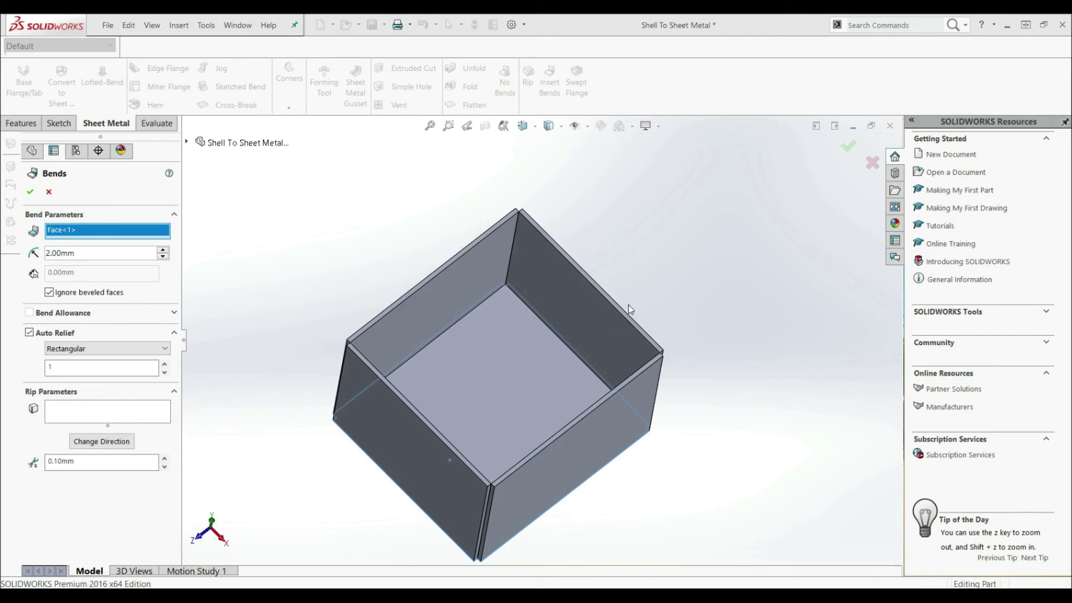
{"action": "middle_click_drag", "start_coordinate": [578, 356], "coordinate": [480, 390]}
{"action": "scroll", "coordinate": [518, 365], "scroll_direction": "up", "scroll_amount": 3}
{"action": "scroll", "coordinate": [518, 365], "scroll_direction": "down", "scroll_amount": 3}
{"action": "scroll", "coordinate": [560, 364], "scroll_direction": "up", "scroll_amount": 3}
{"action": "scroll", "coordinate": [560, 363], "scroll_direction": "down", "scroll_amount": 2}
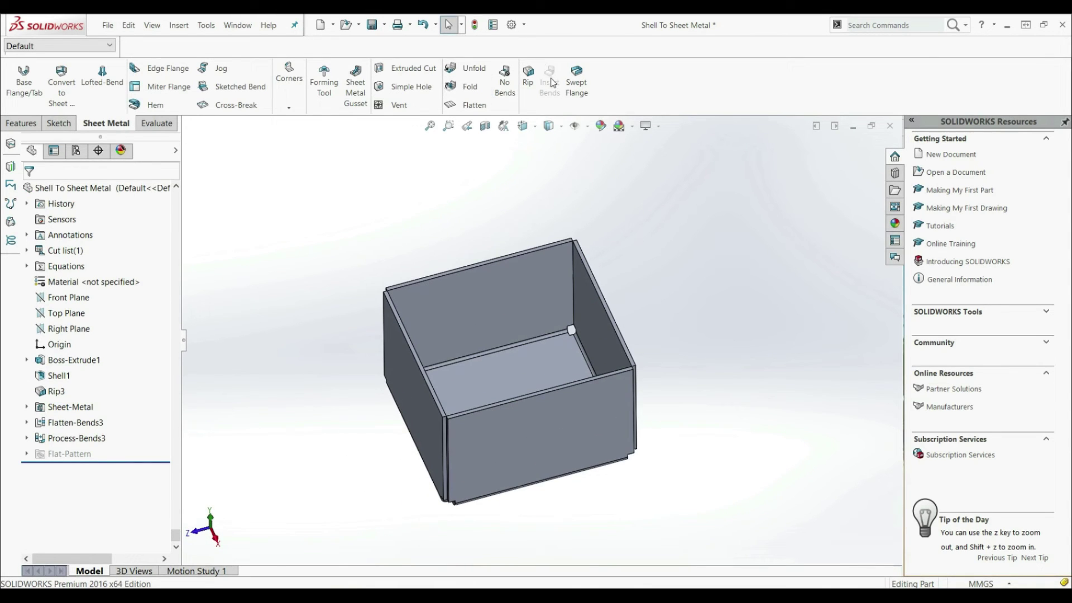